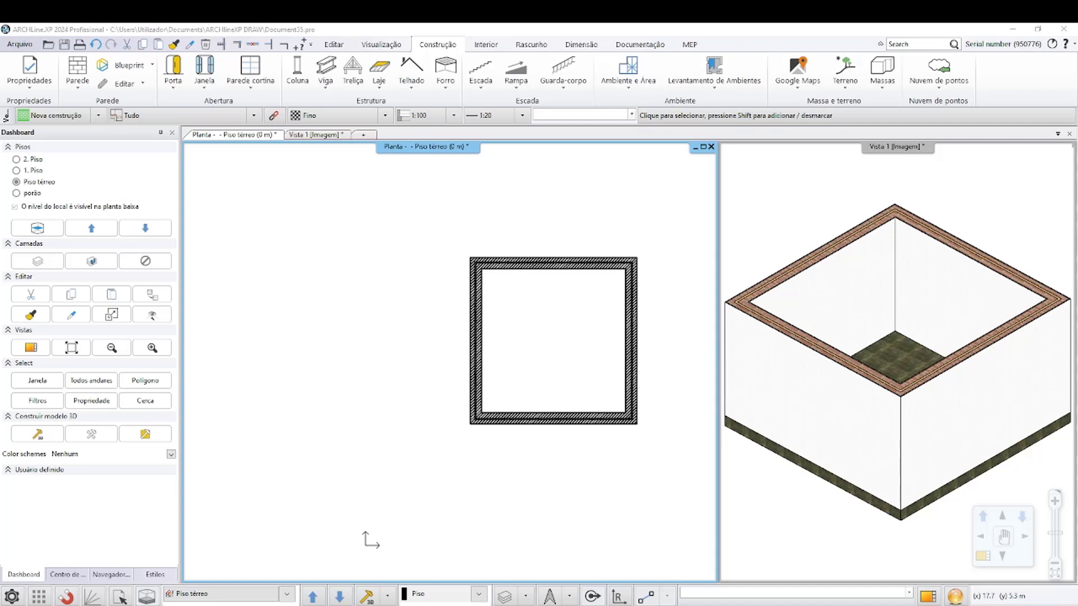
Centre the square walled model and open the Editar níveis level editor from Piso térreo
scroll(532, 319, "up", 2)
middle_click_drag(527, 352, 443, 342)
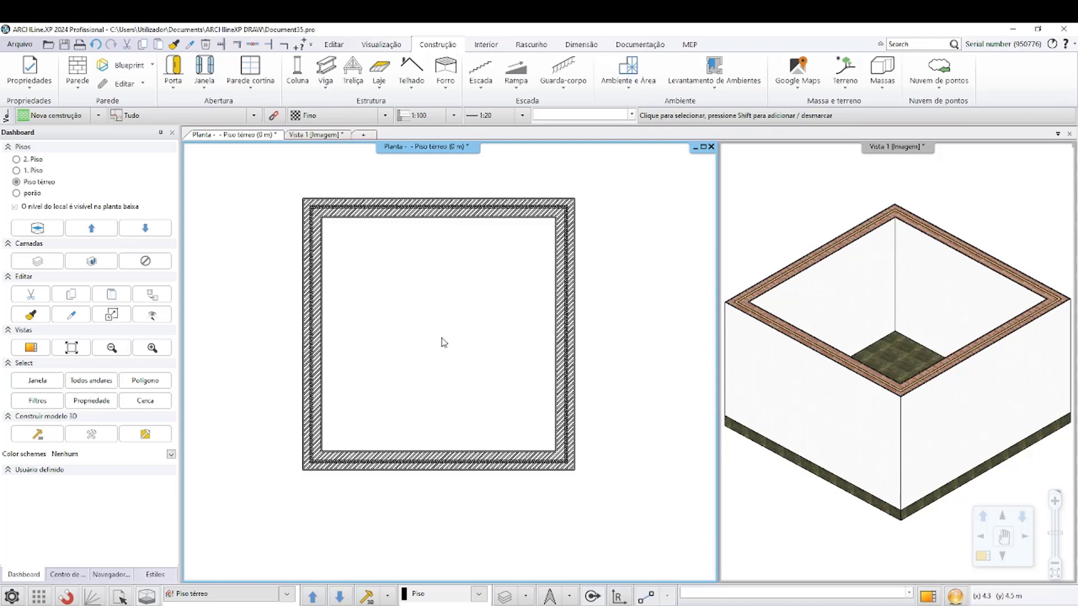
left_click(220, 589)
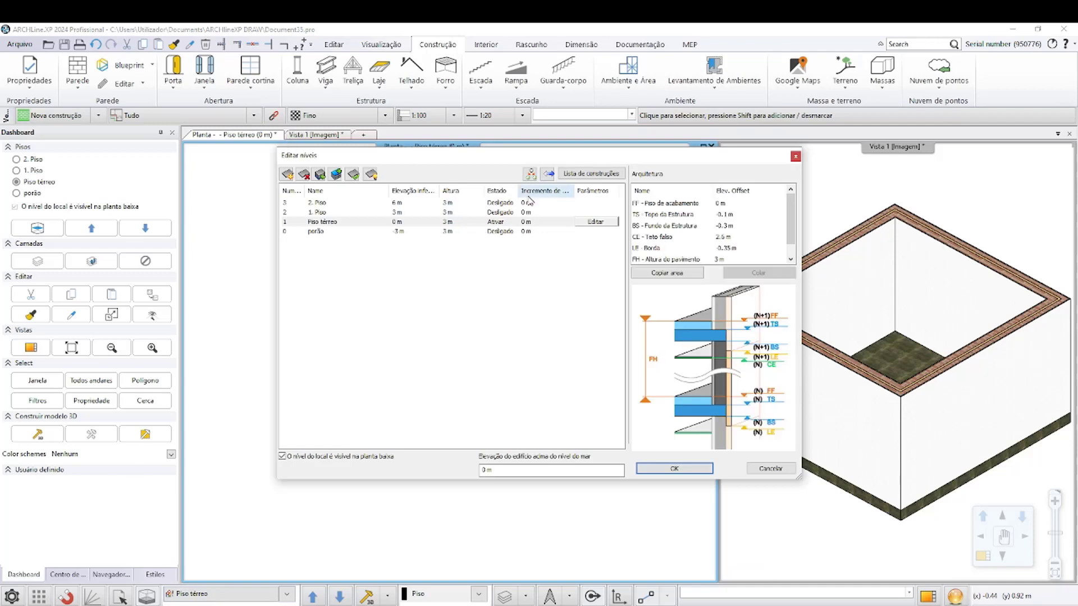
Set a 1.5 level increment for Piso térreo, porão, 1. Piso and 2. Piso, and confirm
left_click_drag(570, 189, 623, 191)
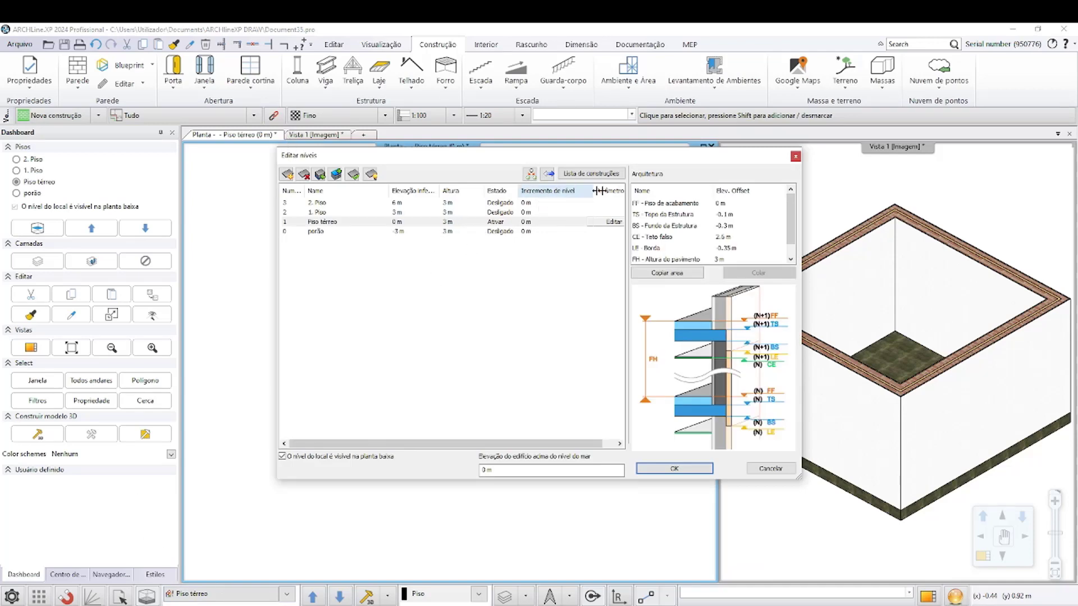
left_click(545, 230)
left_click(544, 231)
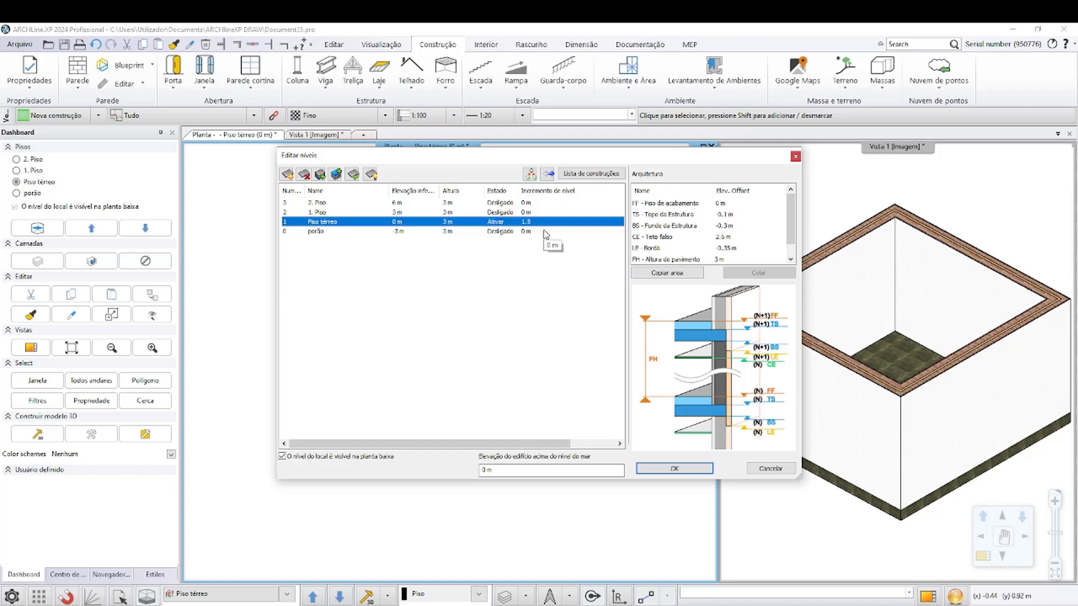
left_click(539, 236)
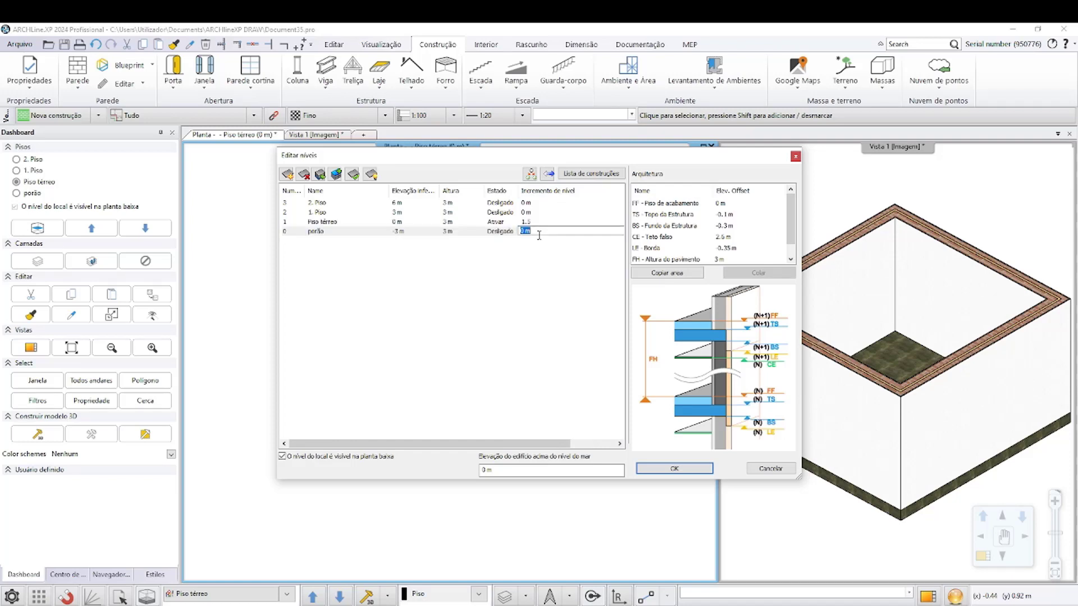
type("1.5")
key("Return")
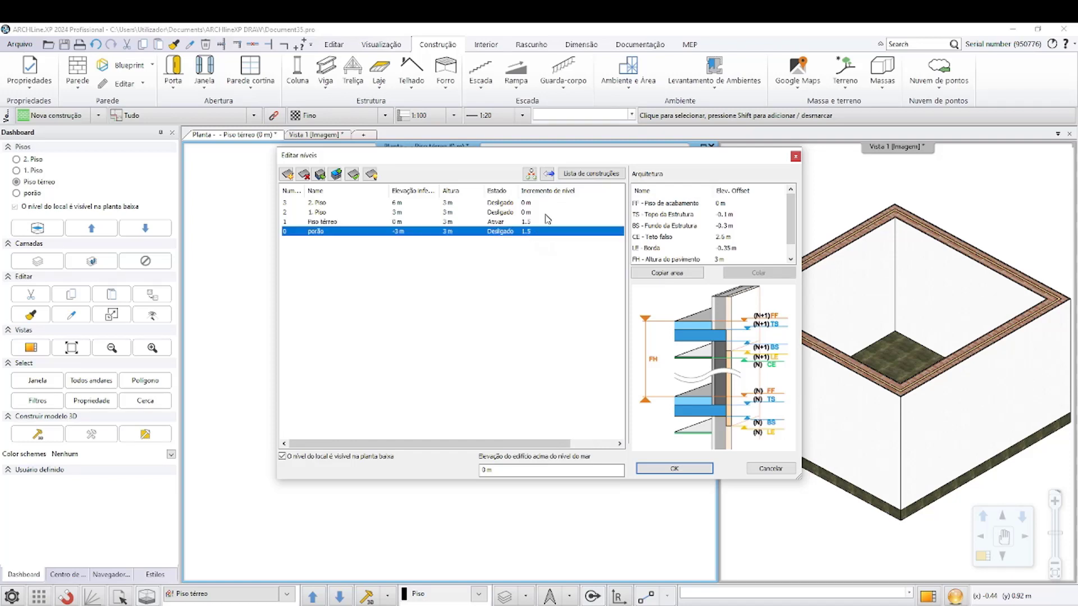
left_click(547, 213)
type("1")
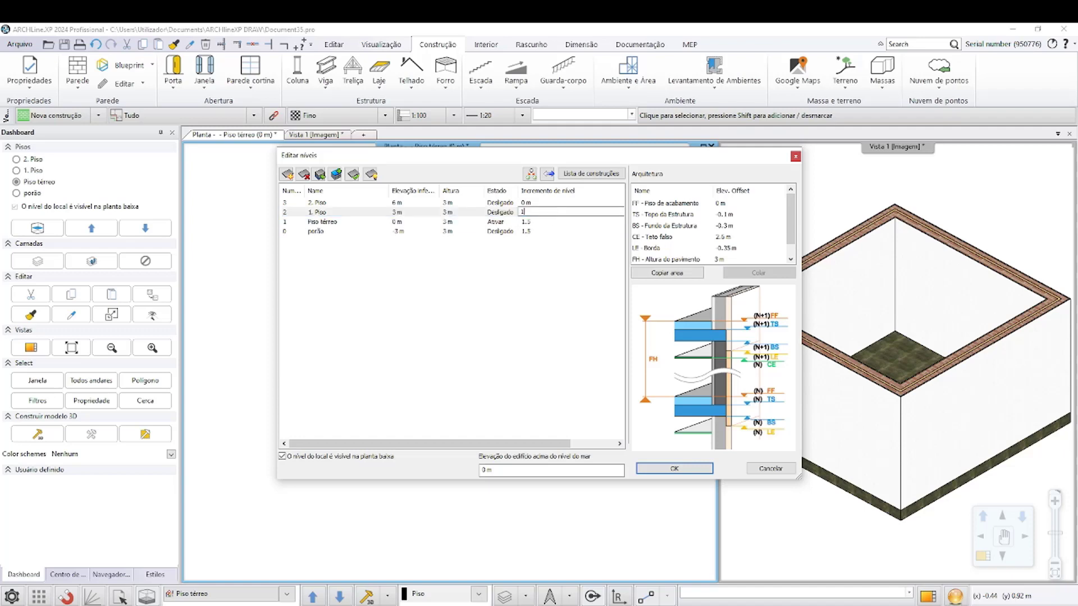
type(".5")
key("Return")
left_click(547, 203)
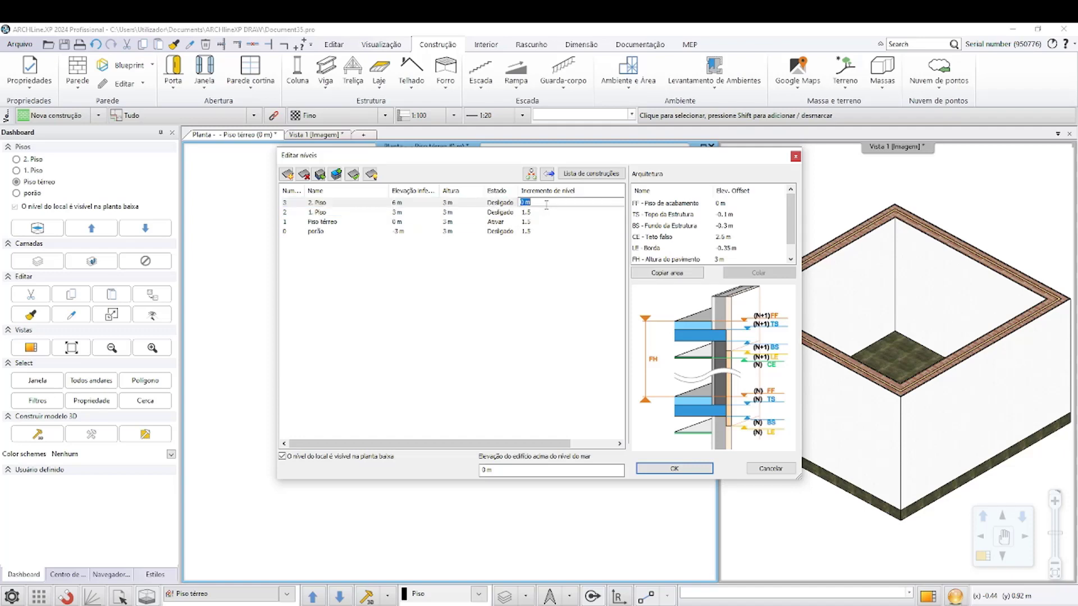
type("1.5")
key("Return")
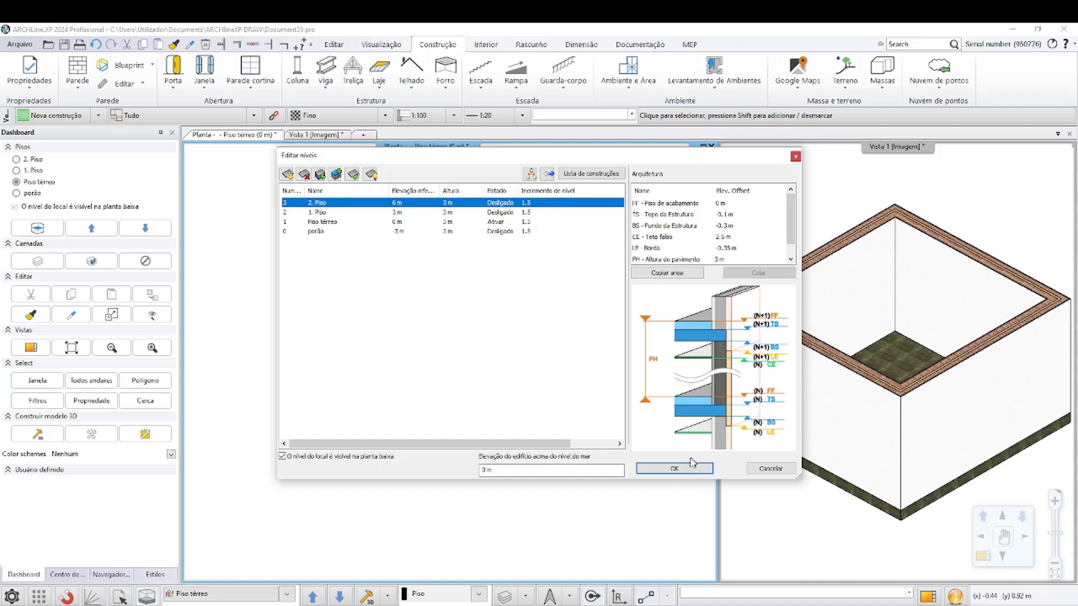
left_click(692, 464)
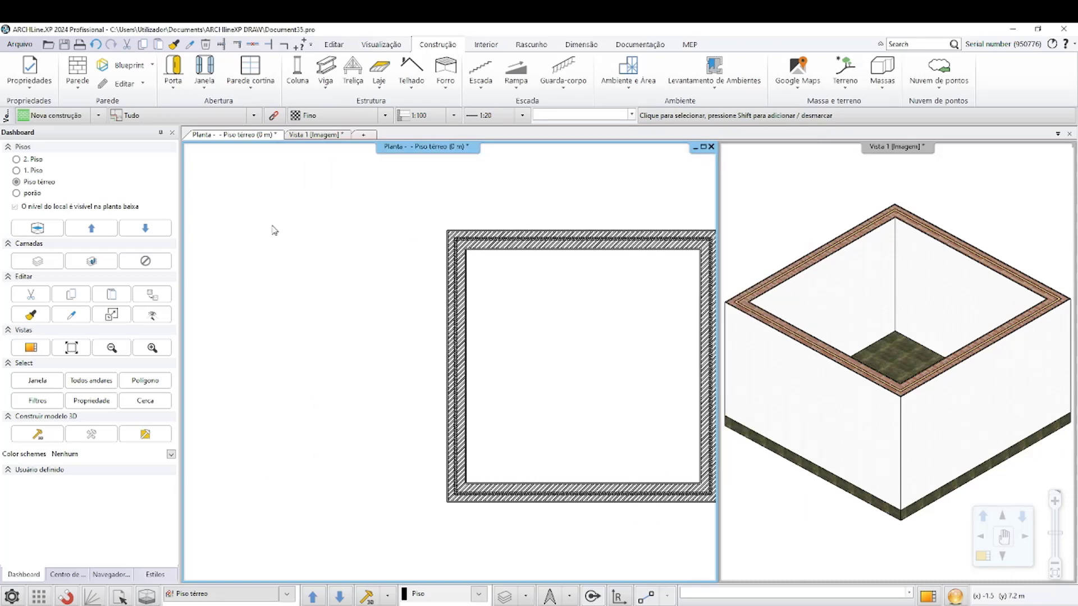
Draw straight walls from the square's top-left corner: 5 m left, down, then back across
scroll(541, 408, "down", 2)
scroll(494, 493, "up", 1)
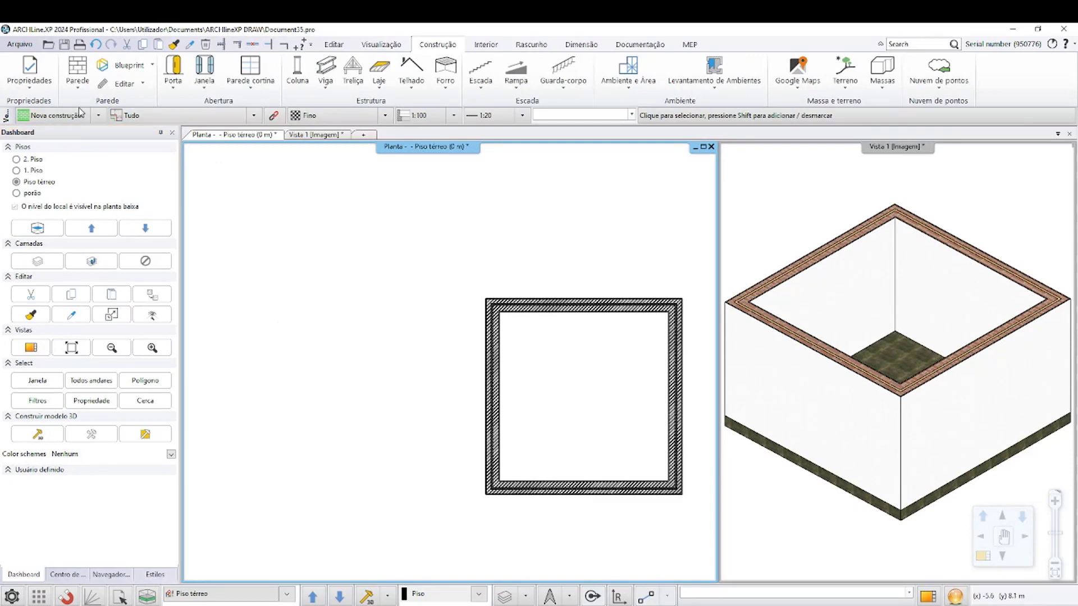
left_click(79, 85)
left_click(106, 110)
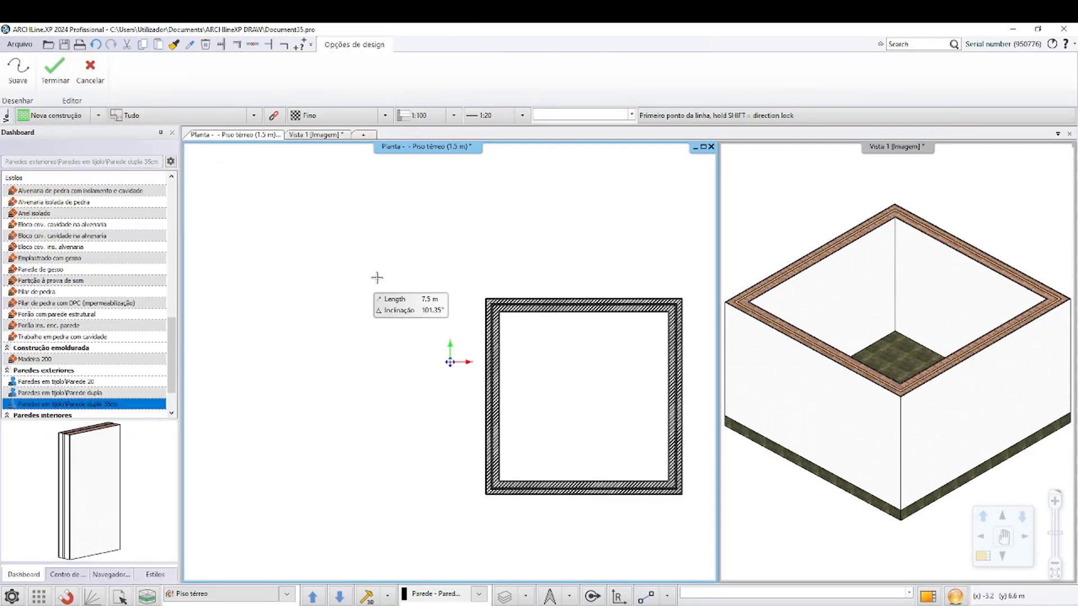
left_click(486, 298)
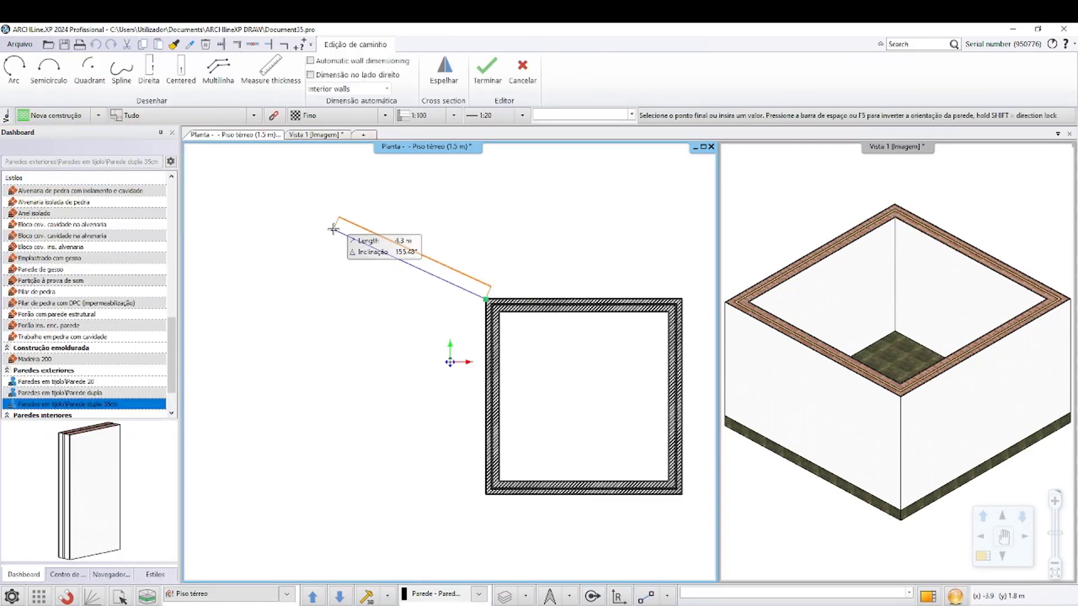
type("5")
key("Return")
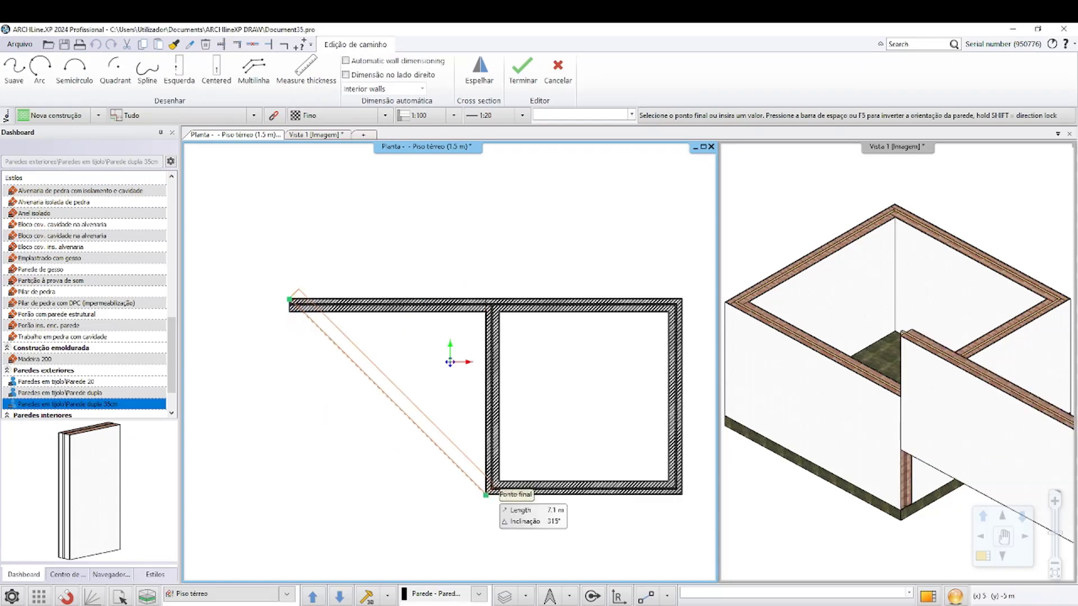
left_click(289, 495)
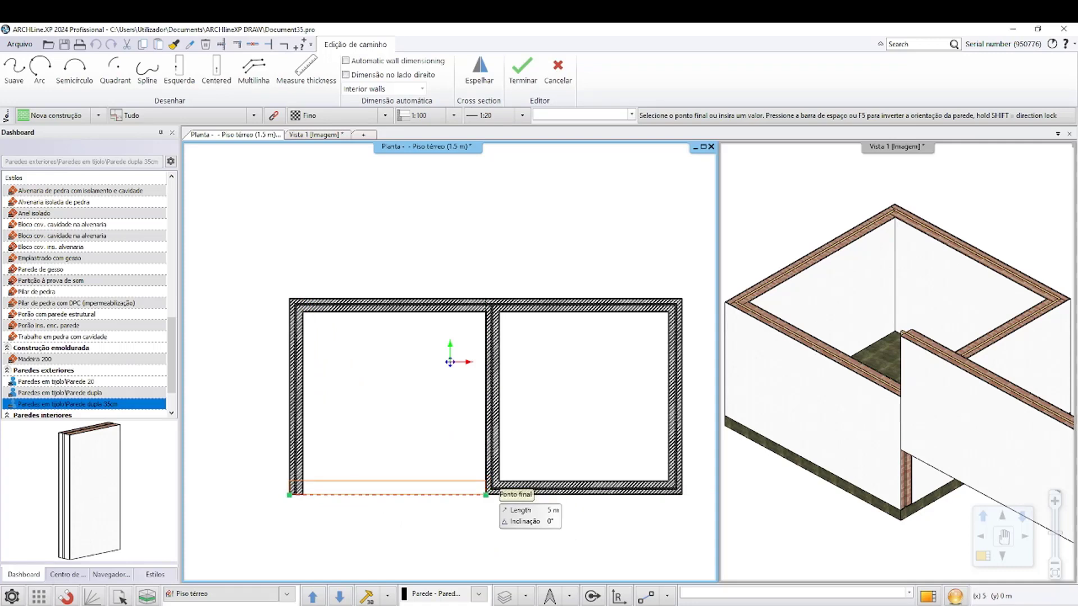
left_click(486, 494)
key("Escape")
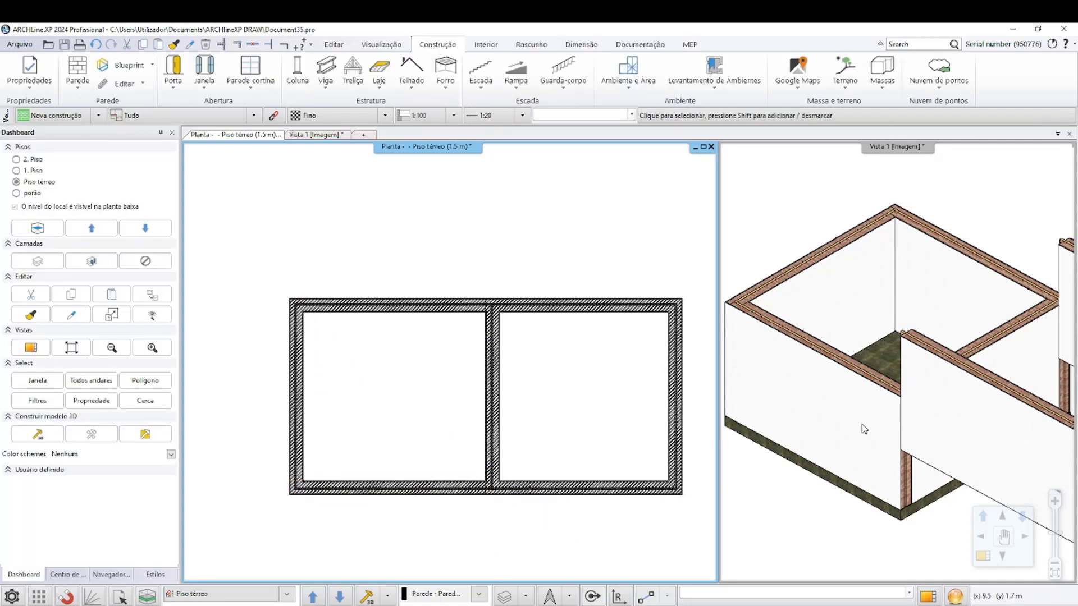
right_click(903, 410)
mouse_move(903, 410)
middle_mouse_down()
mouse_move(856, 396)
mouse_move(892, 217)
middle_mouse_up()
left_click(958, 265)
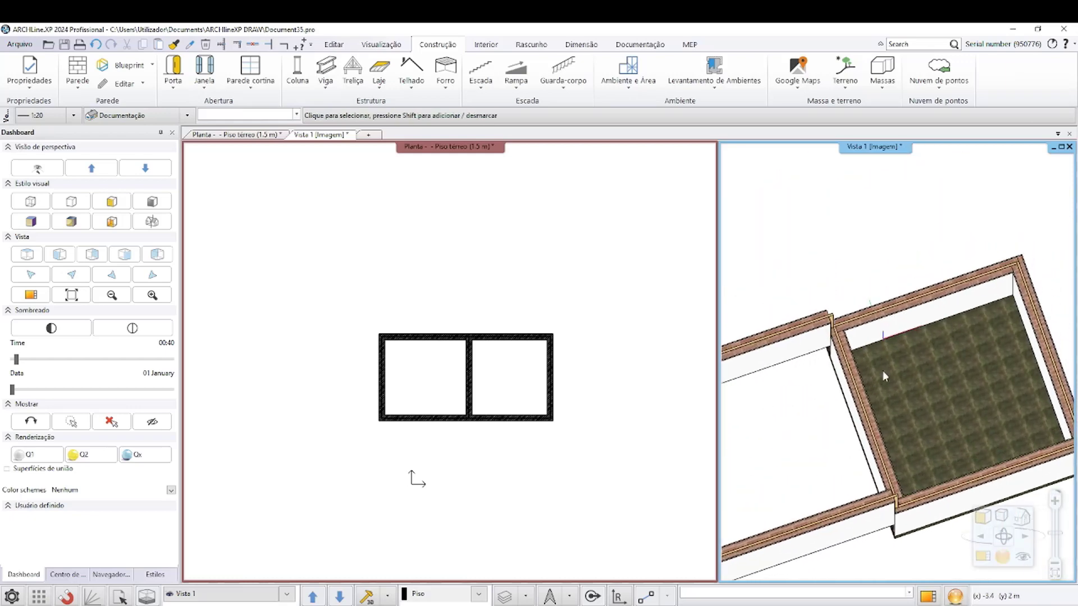
mouse_move(884, 375)
middle_mouse_down()
mouse_move(873, 399)
mouse_move(880, 317)
middle_mouse_up()
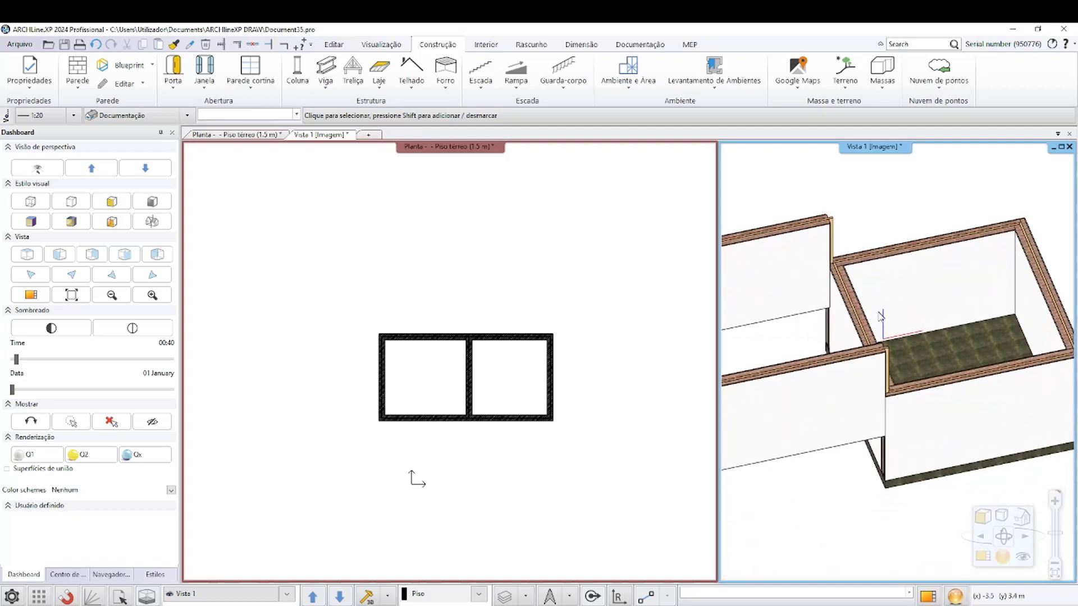
scroll(534, 361, "up", 5)
scroll(492, 365, "up", 2)
scroll(633, 329, "up", 2)
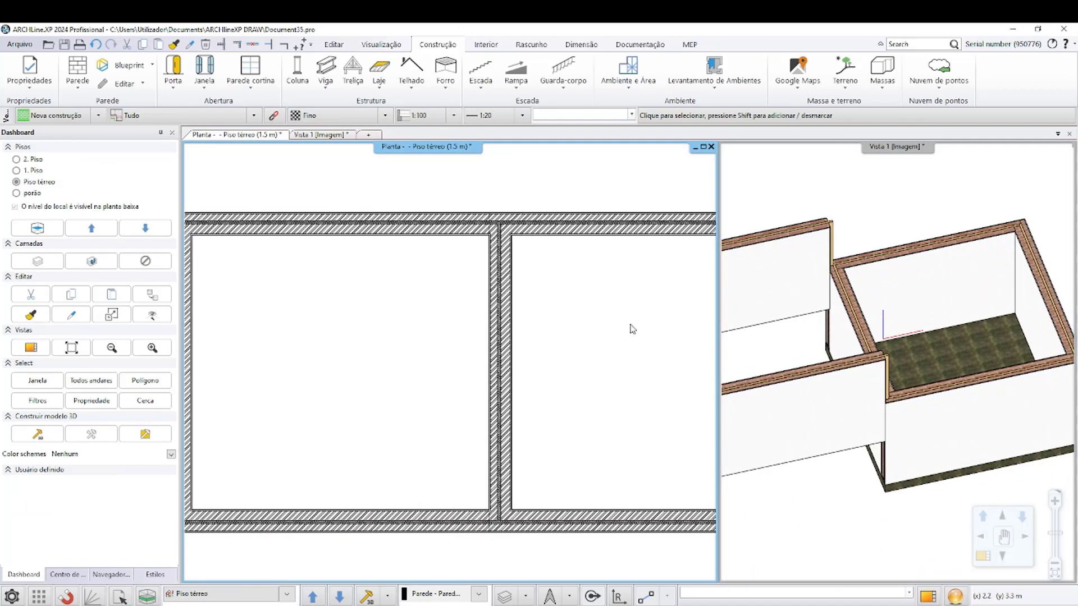
scroll(481, 294, "down", 1)
scroll(529, 319, "down", 2)
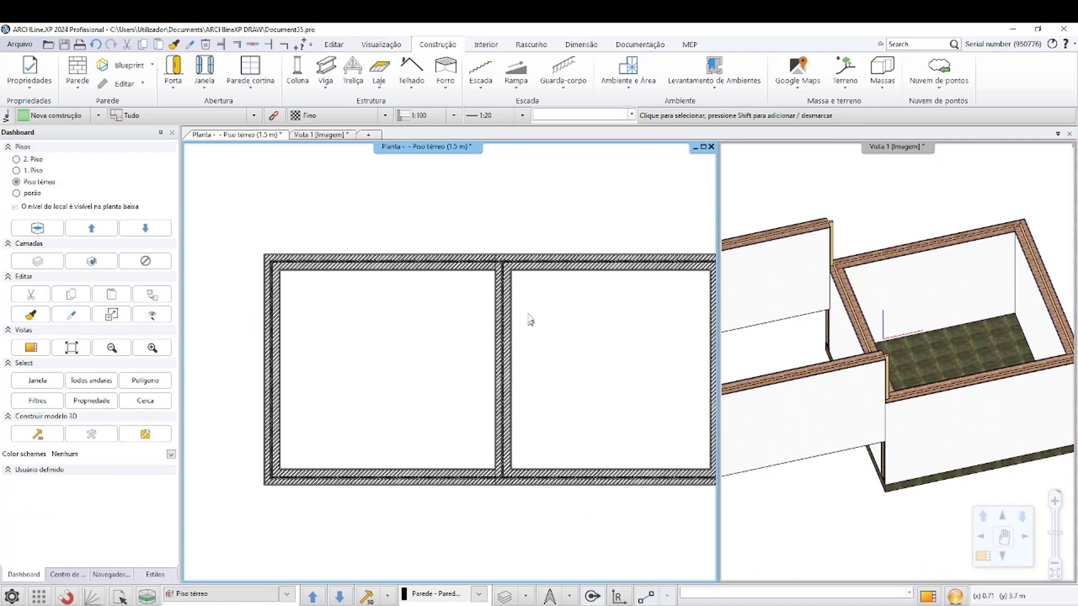
mouse_move(856, 473)
middle_mouse_down()
mouse_move(812, 445)
mouse_move(836, 347)
middle_mouse_up()
scroll(837, 347, "up", 3)
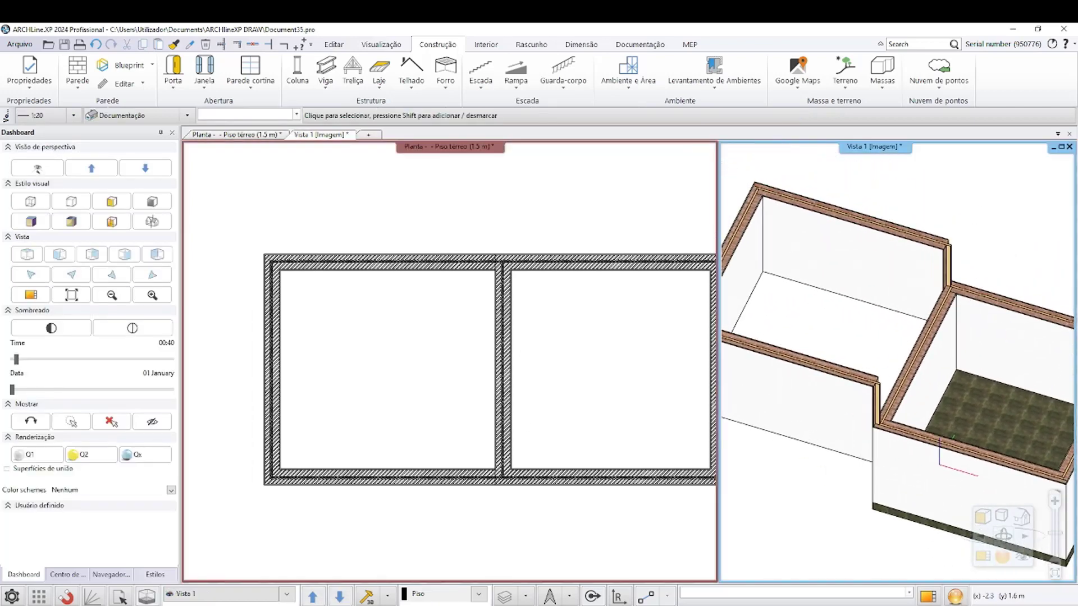
left_click(640, 220)
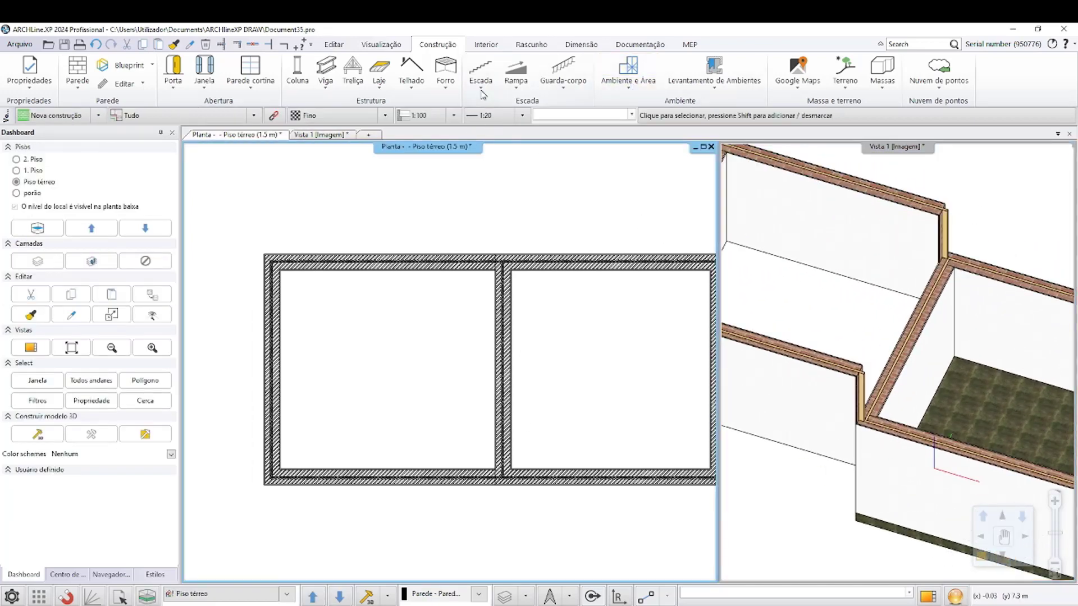
Sketch a floor slab over the left room through its four inner corners
left_click(380, 79)
left_click(413, 106)
left_click(264, 255)
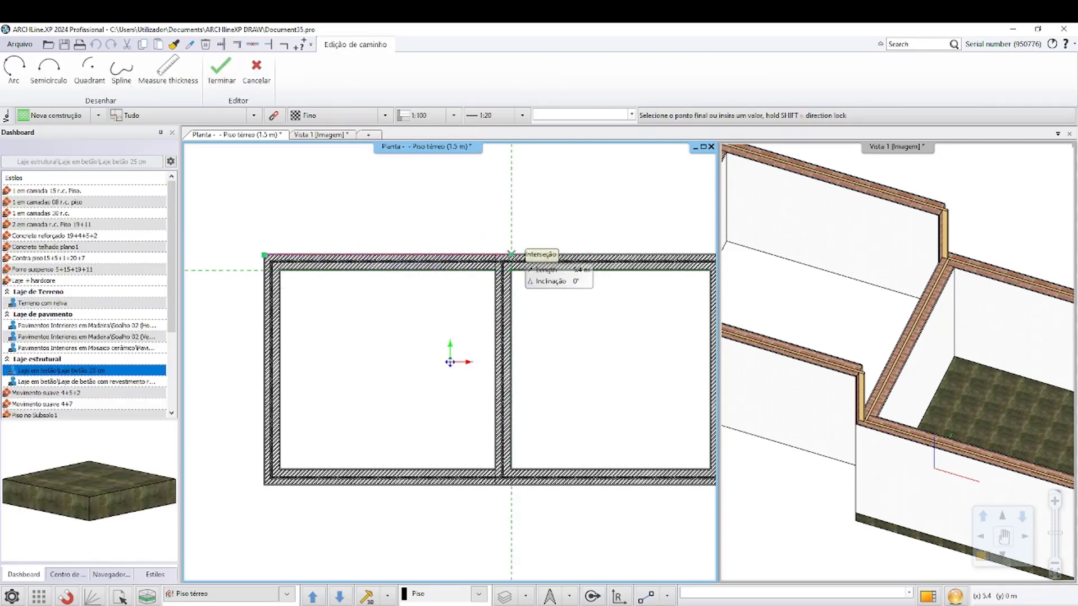
left_click(511, 256)
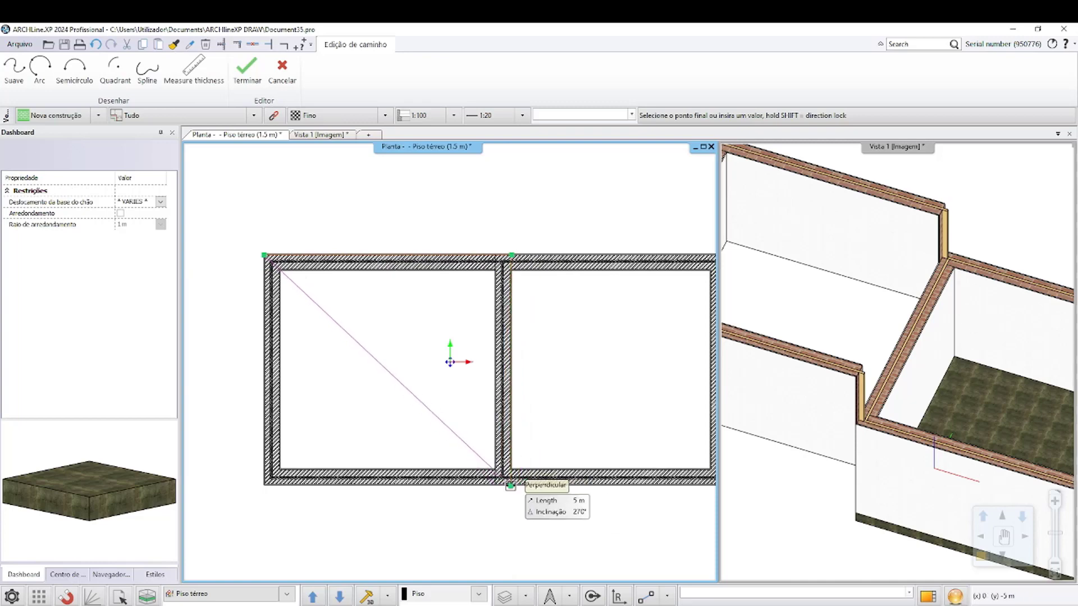
left_click(511, 486)
left_click(264, 485)
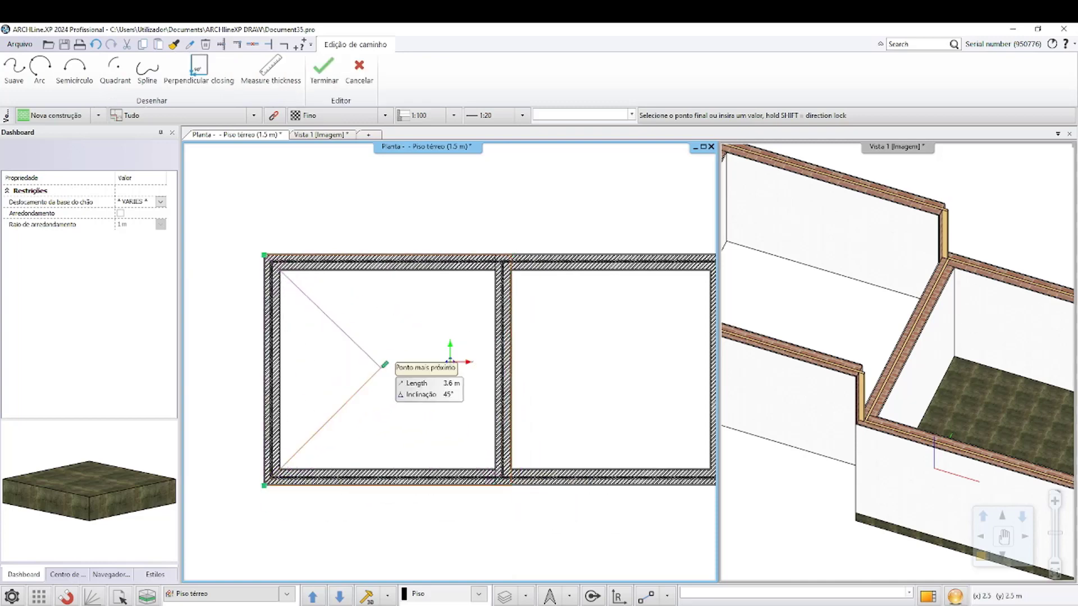
right_click(385, 365)
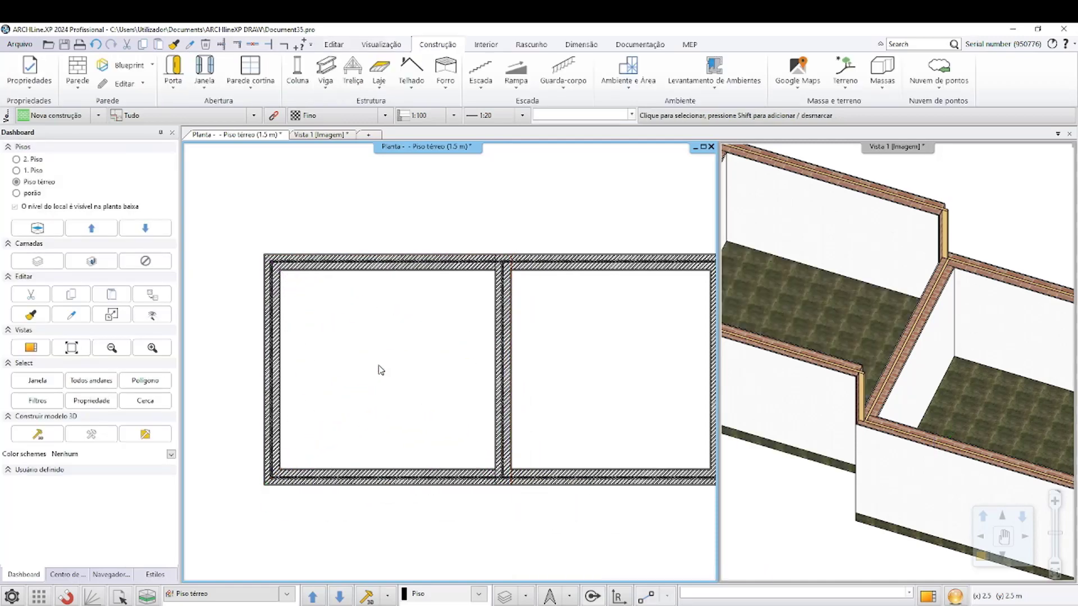
Orbit and centre the view to check both rooms are floored
mouse_move(952, 439)
middle_mouse_down()
mouse_move(994, 416)
mouse_move(909, 452)
middle_mouse_up()
scroll(975, 421, "down", 5)
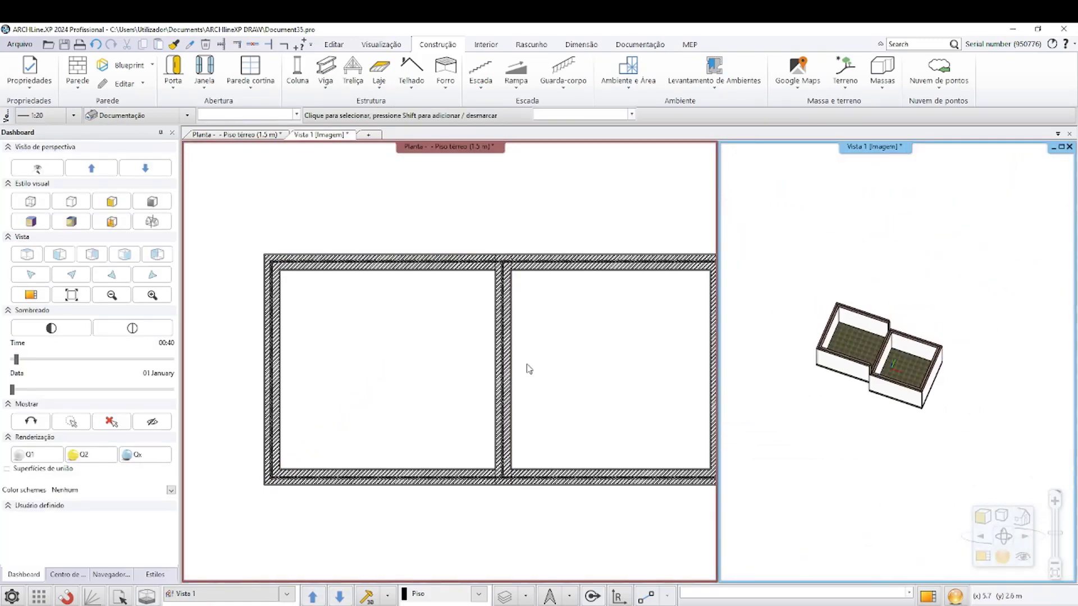
scroll(449, 371, "down", 2)
middle_click_drag(612, 387, 595, 392)
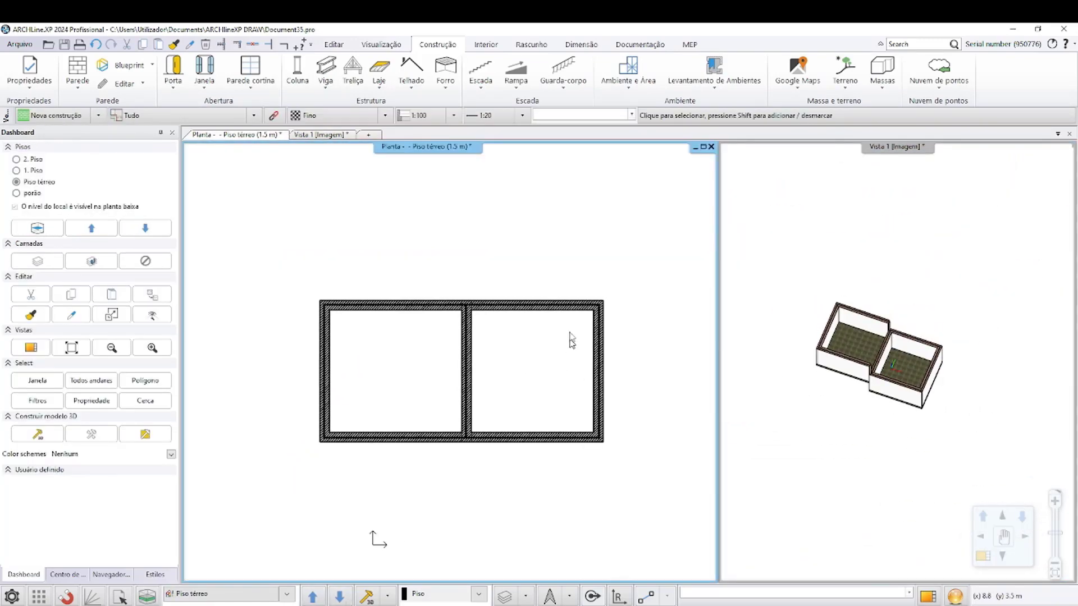
left_click(391, 596)
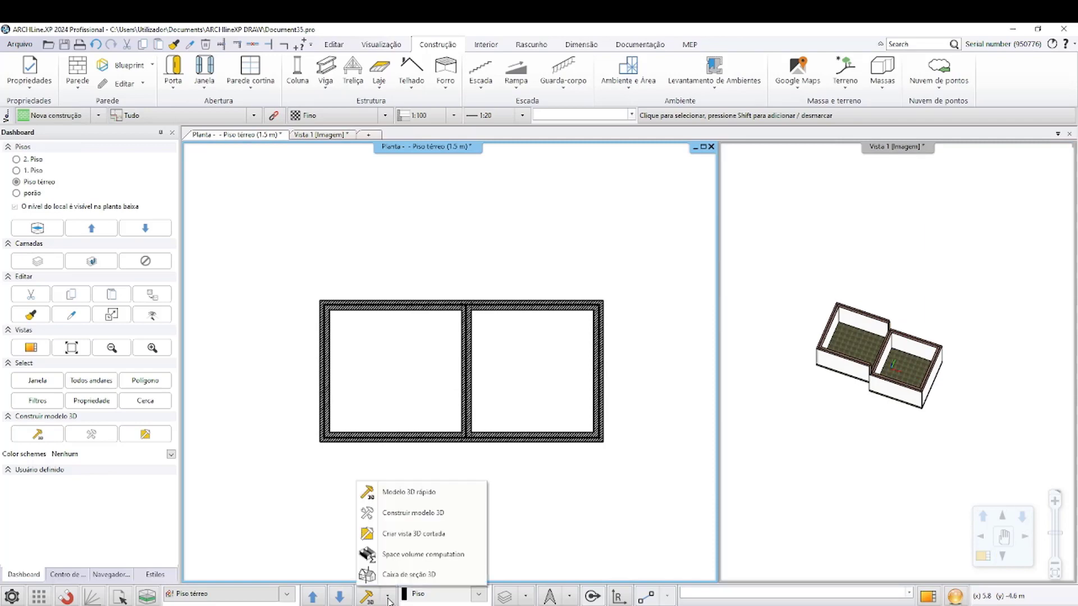
Create a cut 3D partial view with a section area around both rooms
left_click(401, 533)
left_click(637, 236)
left_click(255, 380)
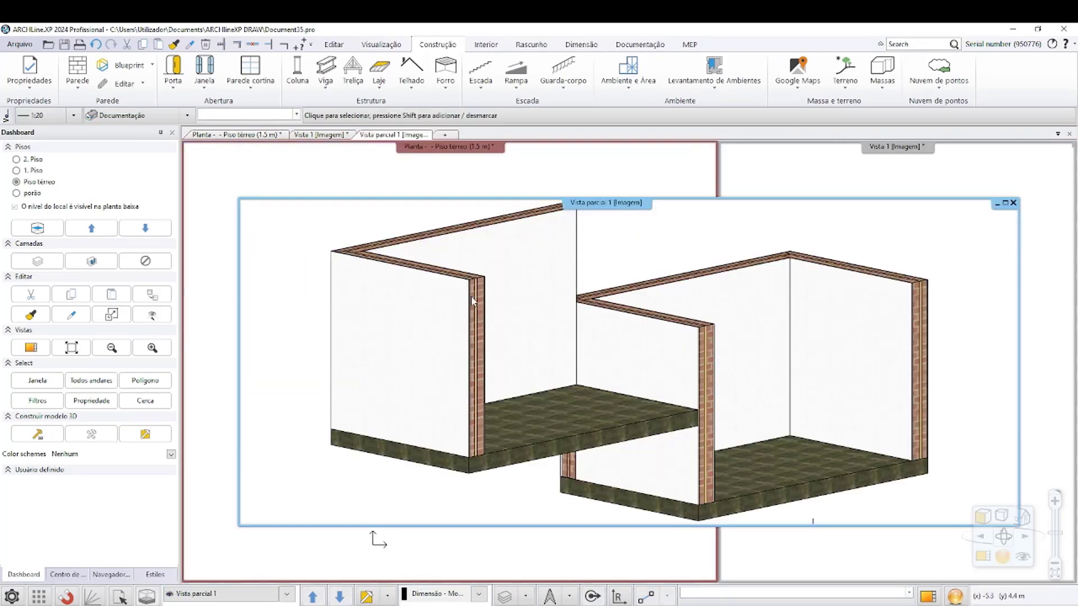
scroll(720, 431, "up", 2)
scroll(721, 431, "up", 2)
scroll(722, 431, "up", 2)
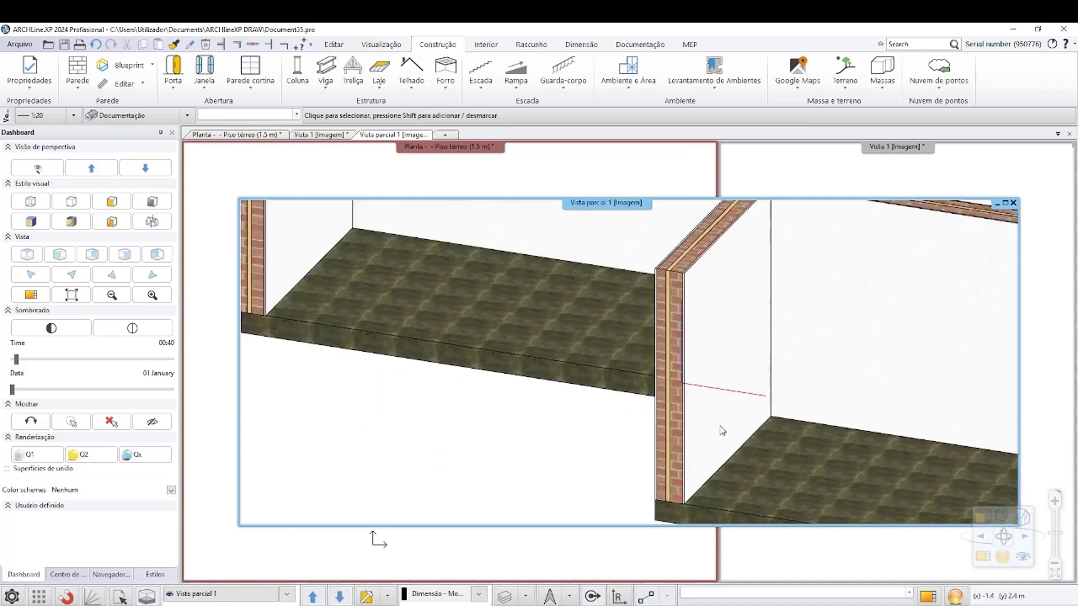
scroll(722, 431, "up", 2)
Select the floor slab in the 3D cut, zoom around it, then deselect it
left_click(593, 330)
scroll(759, 369, "up", 2)
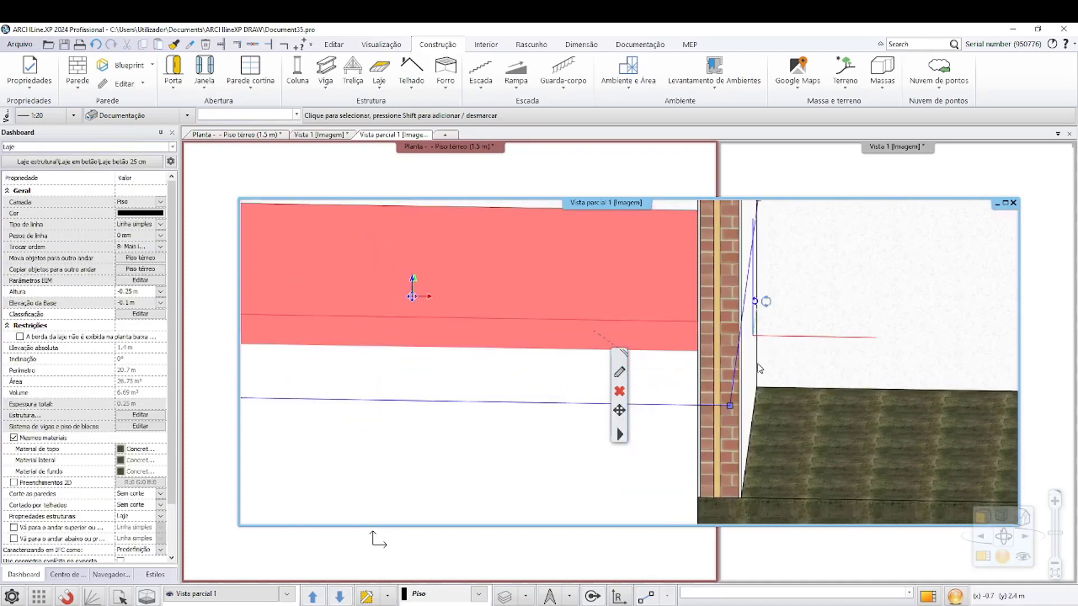
scroll(759, 369, "down", 2)
scroll(758, 368, "down", 2)
scroll(759, 369, "up", 1)
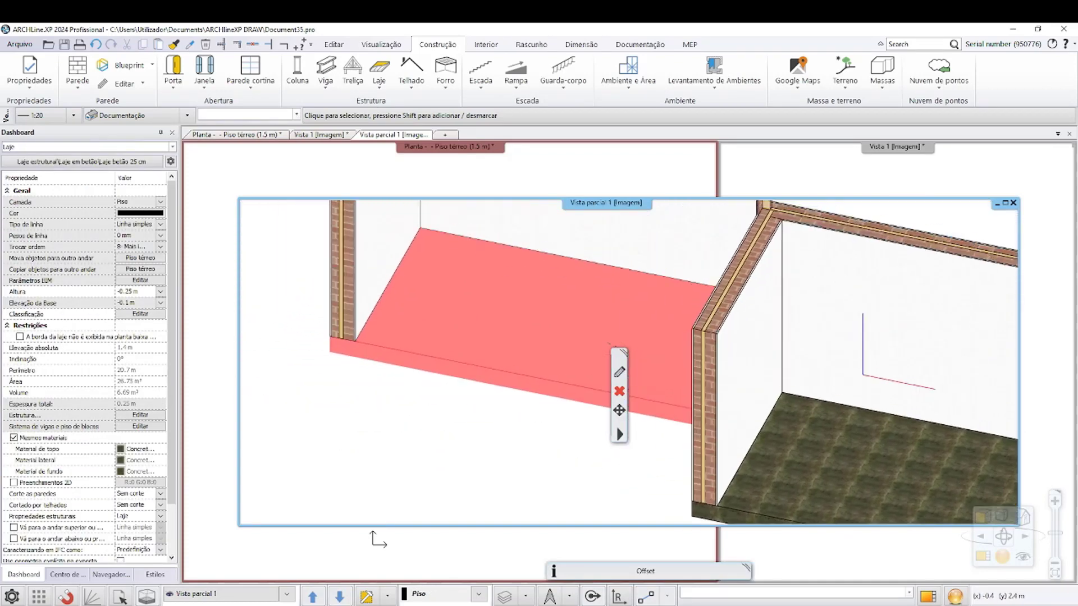
scroll(608, 344, "down", 2)
key("Escape")
Select the middle dividing wall, orbit around it, and show its 2.8 m / 0.35 m properties
scroll(692, 348, "up", 1)
left_click(692, 348)
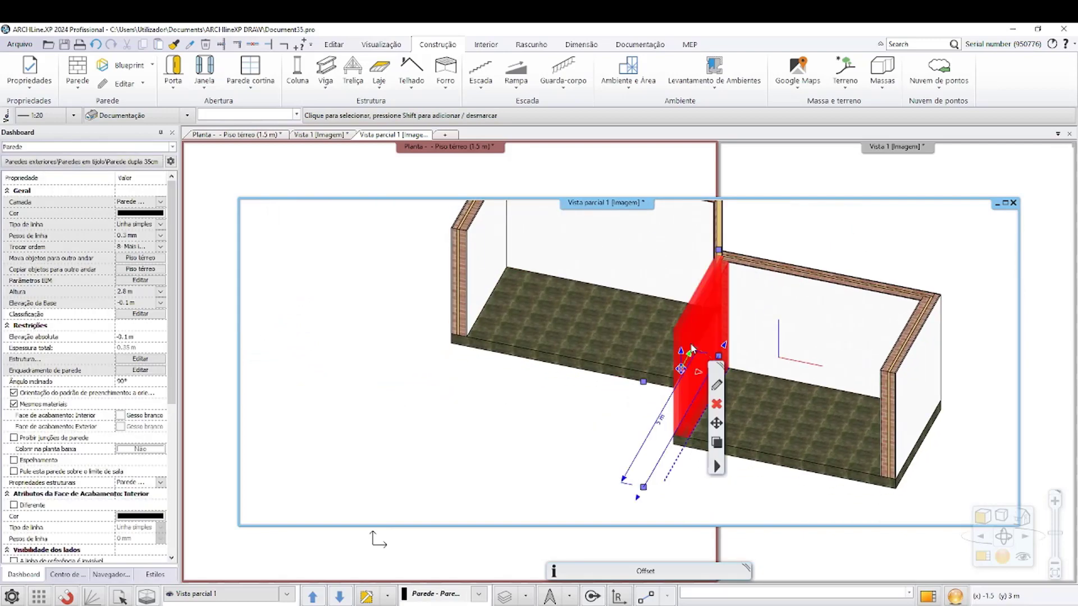
mouse_move(747, 296)
middle_mouse_down()
mouse_move(758, 270)
mouse_move(721, 312)
middle_mouse_up()
scroll(547, 440, "up", 2)
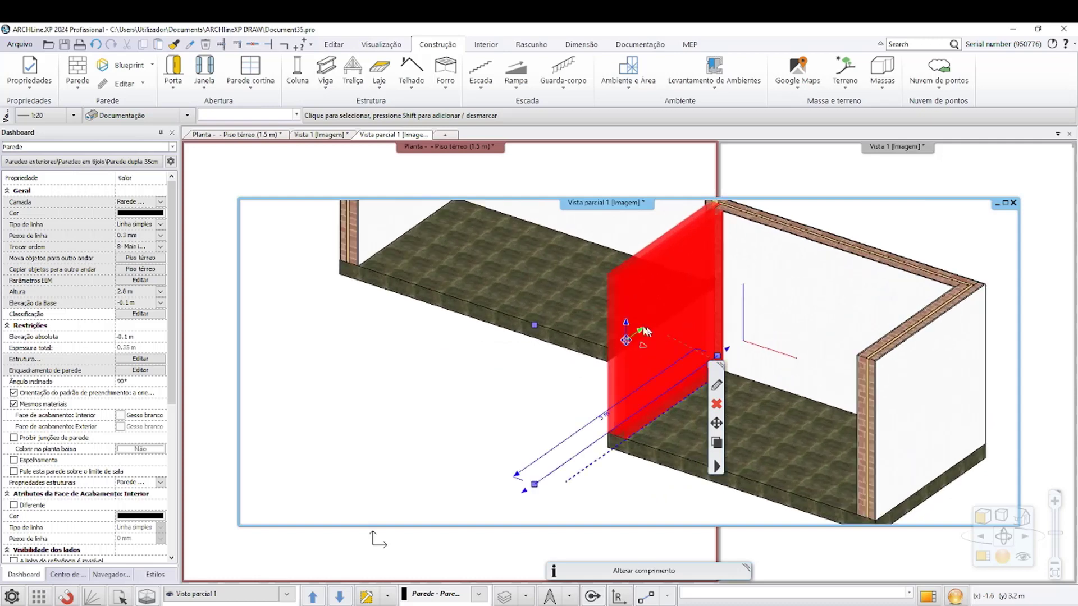
scroll(548, 441, "up", 3)
mouse_move(547, 440)
middle_mouse_down()
mouse_move(635, 352)
mouse_move(638, 362)
mouse_move(631, 301)
mouse_move(640, 315)
middle_mouse_up()
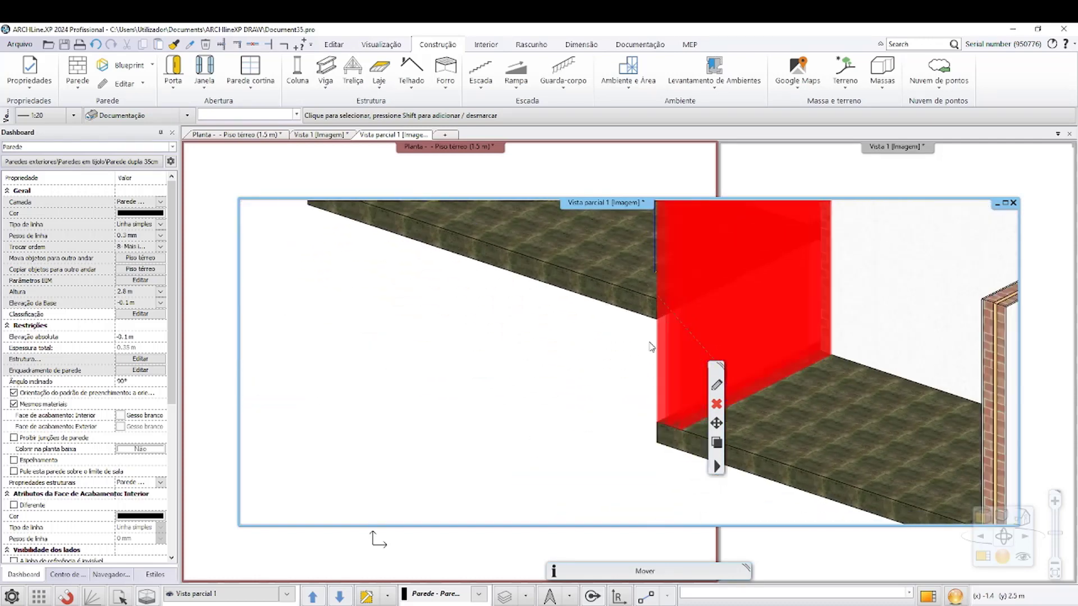
left_click(716, 386)
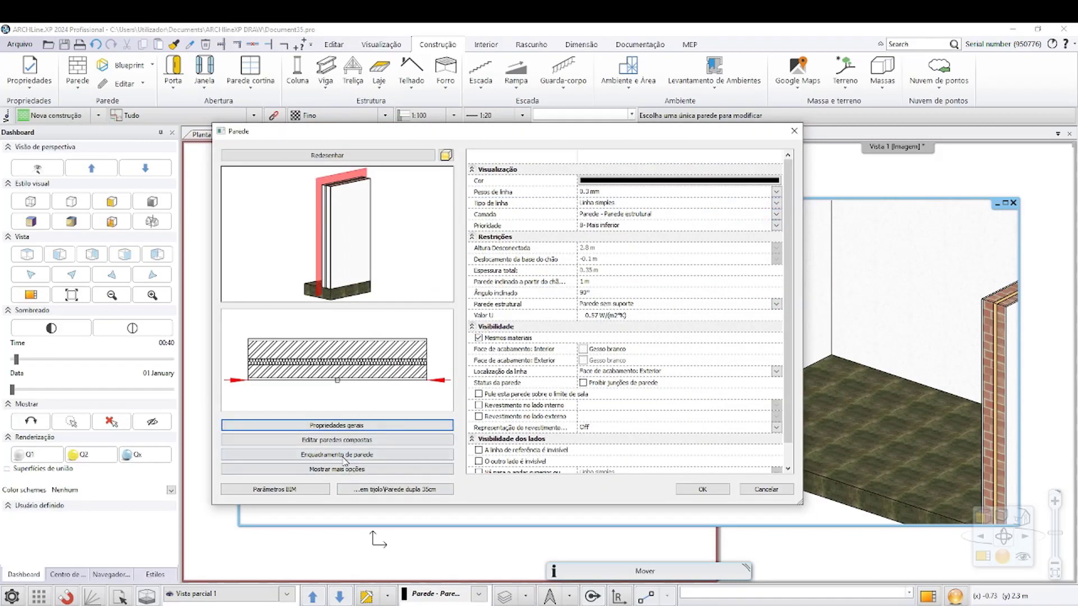
Use Alterar altura to drop the dividing wall to the upper slab, then inspect the step
left_click(766, 489)
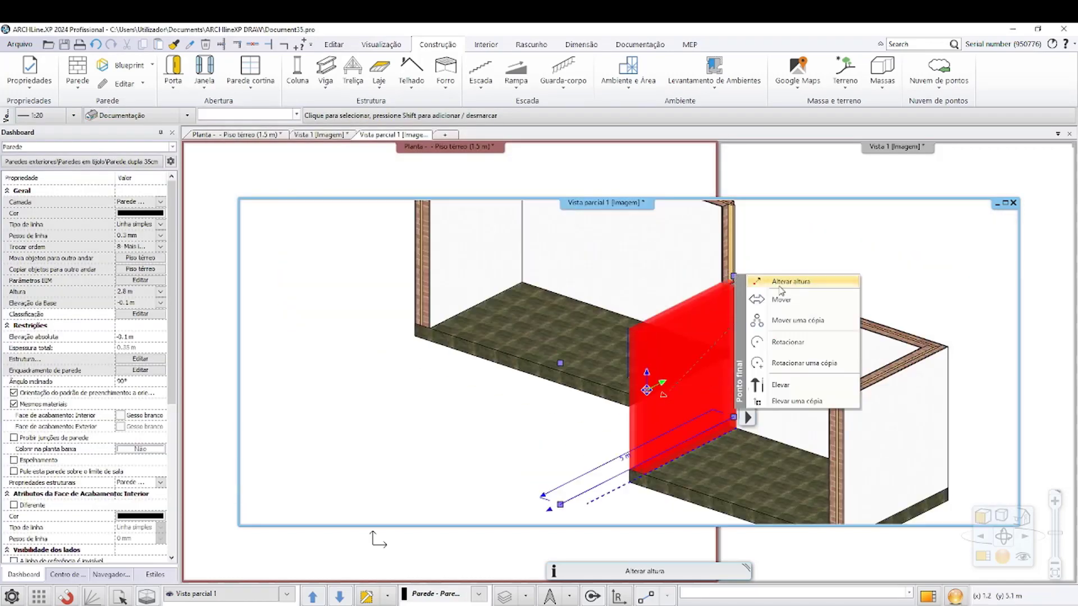
left_click(766, 279)
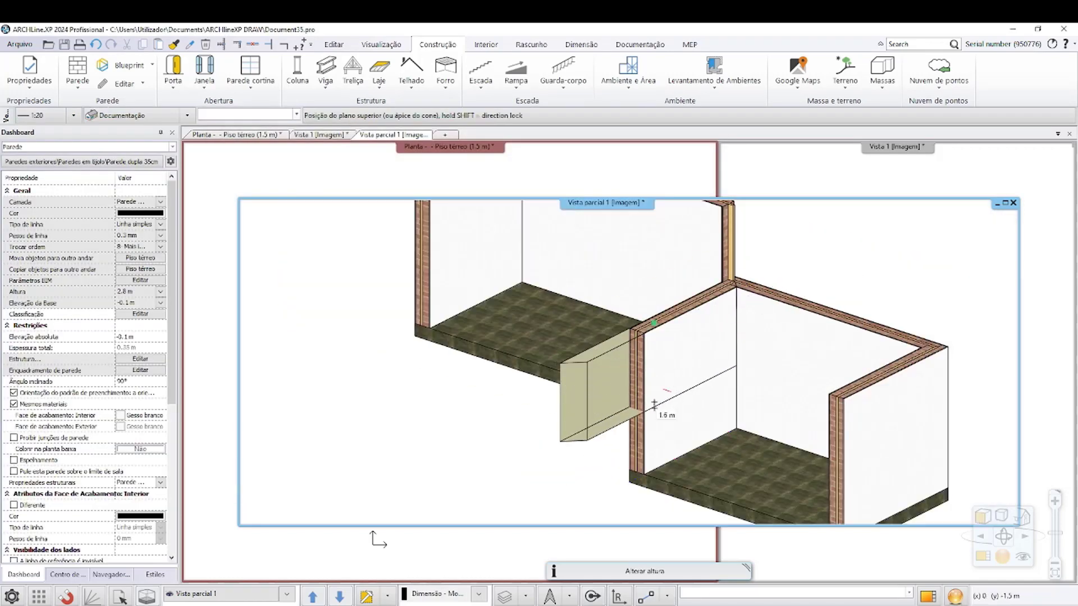
left_click(415, 337)
left_click(574, 491)
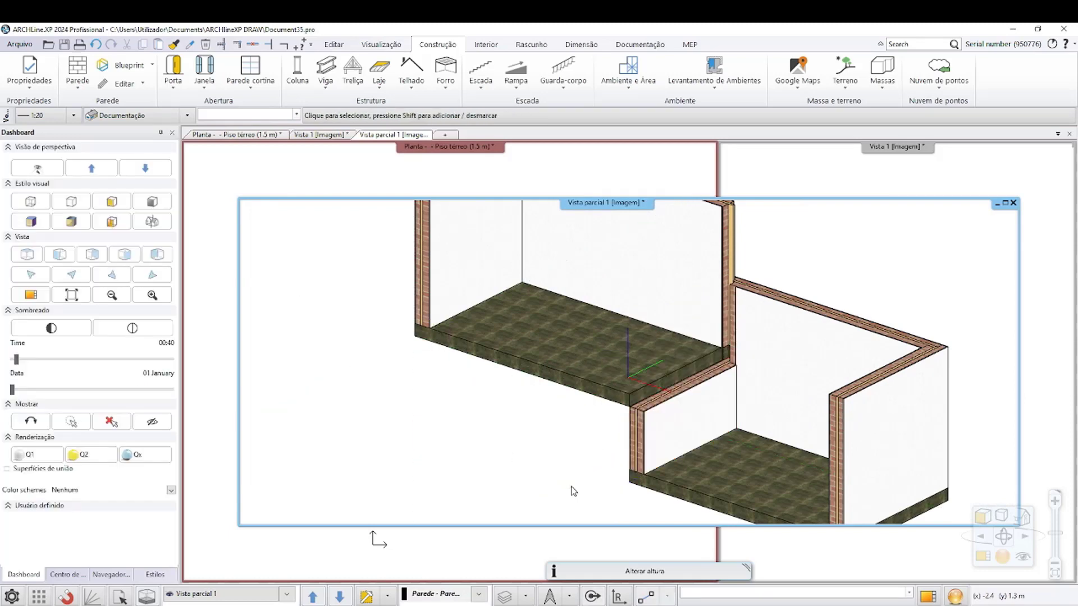
middle_click_drag(594, 462, 615, 460)
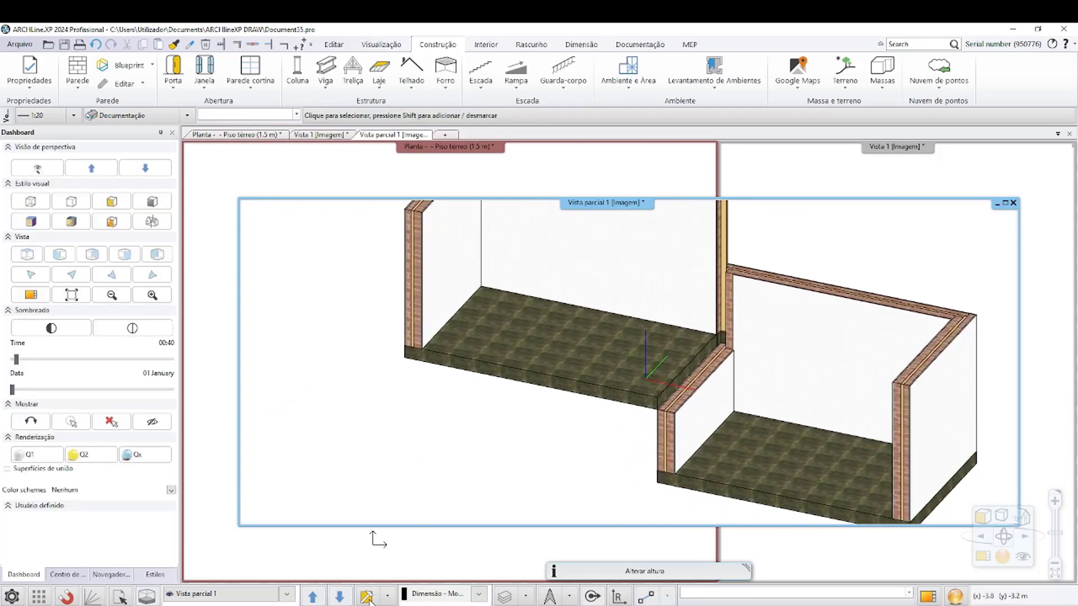
left_click(391, 597)
left_click(386, 494)
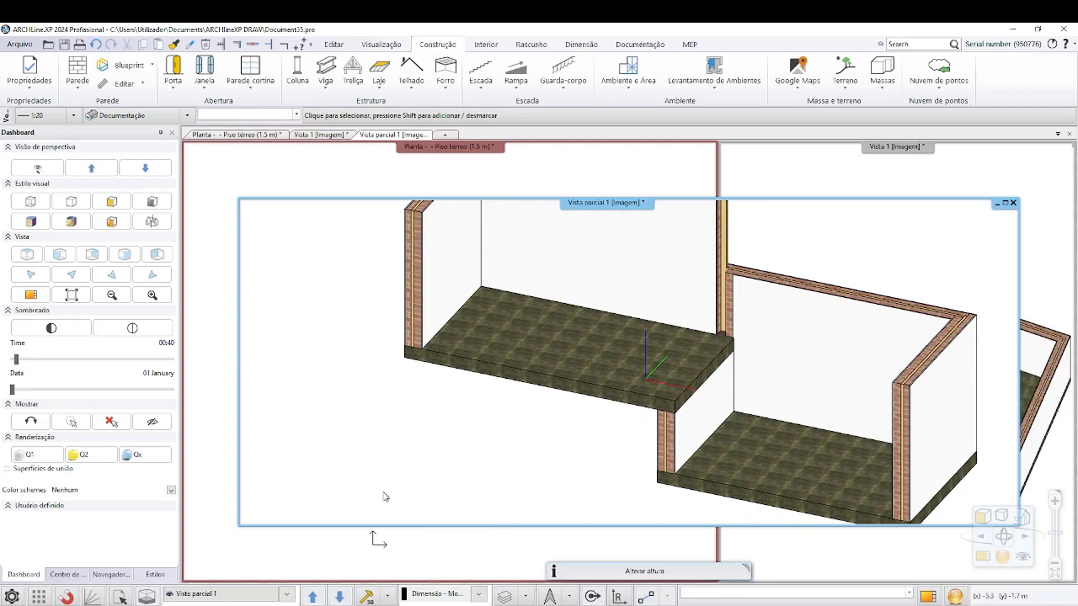
Orbit the partial 3D view from above, then dock it back to the ground-floor plan
mouse_move(386, 497)
left_mouse_down()
mouse_move(613, 438)
mouse_move(649, 441)
mouse_move(619, 472)
mouse_move(597, 440)
mouse_move(613, 404)
mouse_move(591, 376)
mouse_move(697, 515)
mouse_move(642, 453)
mouse_move(702, 382)
mouse_move(644, 404)
left_mouse_up()
scroll(643, 404, "up", 3)
mouse_move(545, 352)
left_mouse_down()
mouse_move(544, 404)
mouse_move(534, 350)
mouse_move(589, 330)
left_mouse_up()
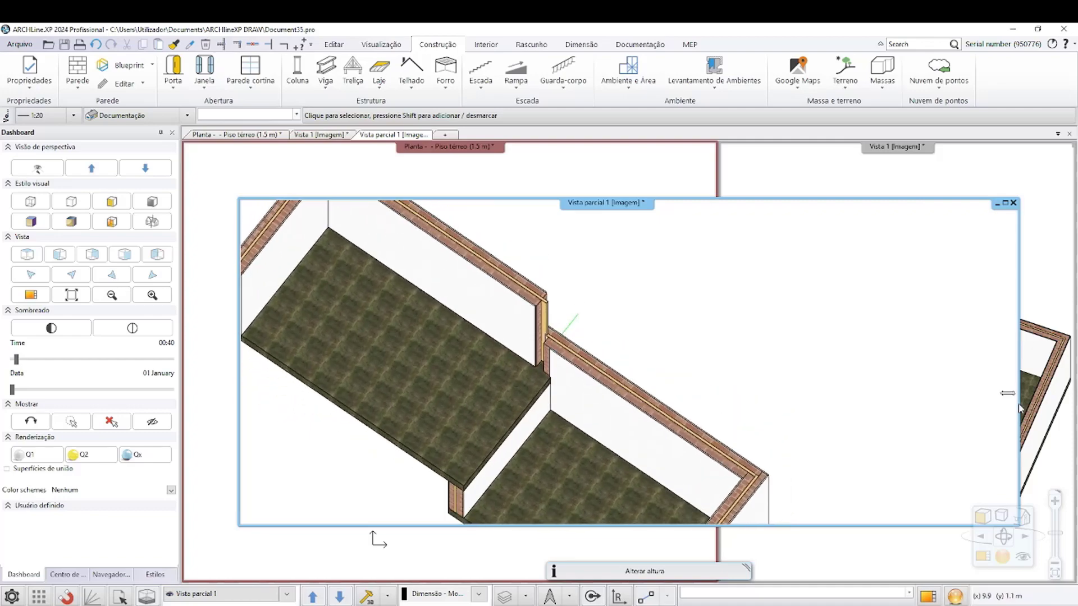
left_click(583, 180)
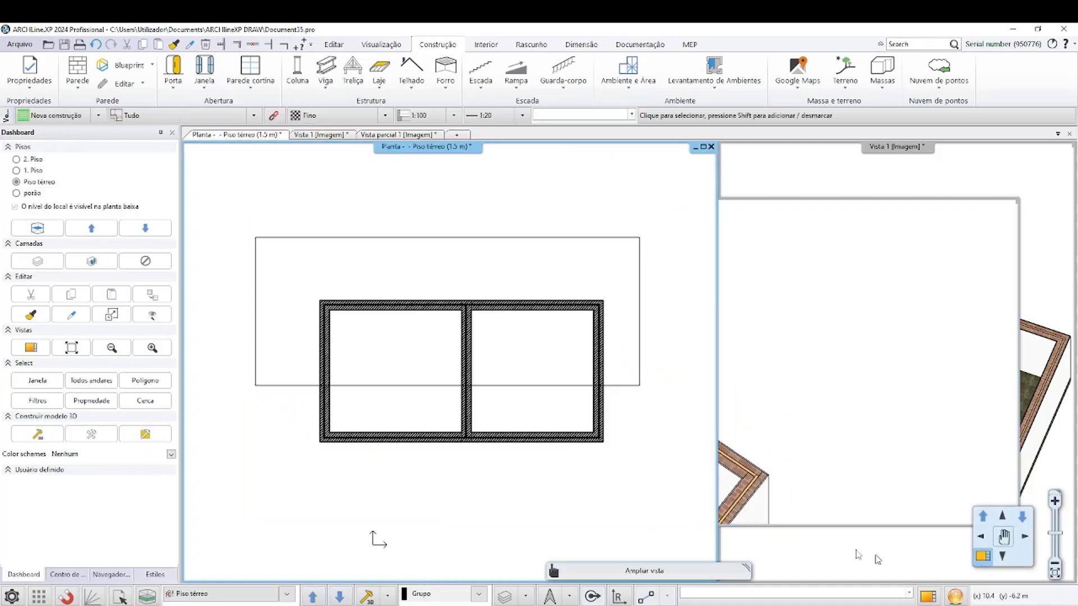
Shorten the left horizontal wall, then restore it to full length at the corner
scroll(476, 387, "up", 2)
scroll(476, 387, "up", 3)
left_click(392, 336)
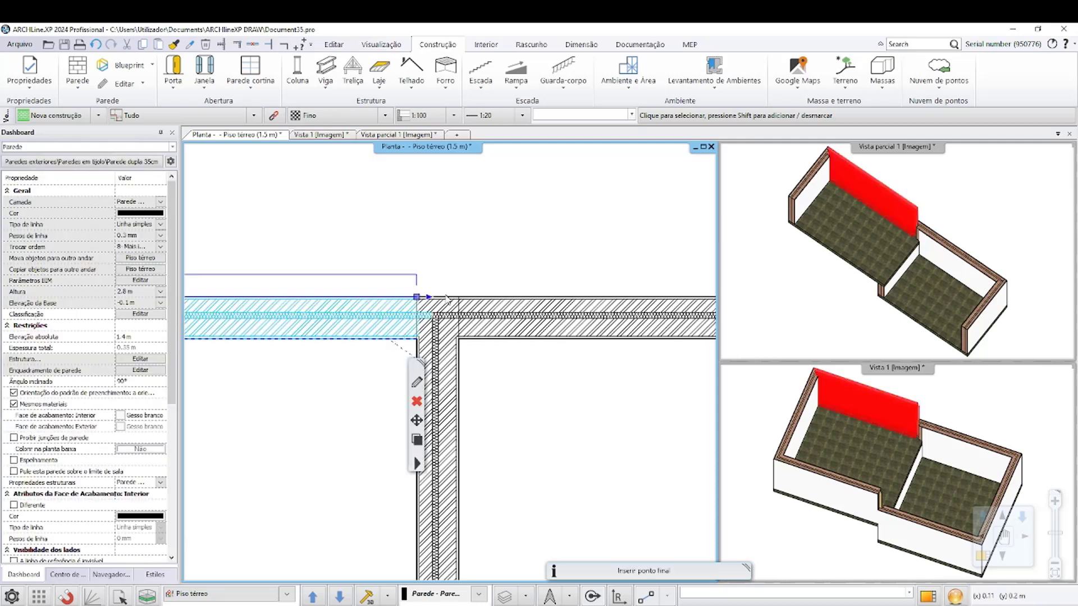
left_click_drag(428, 298, 359, 294)
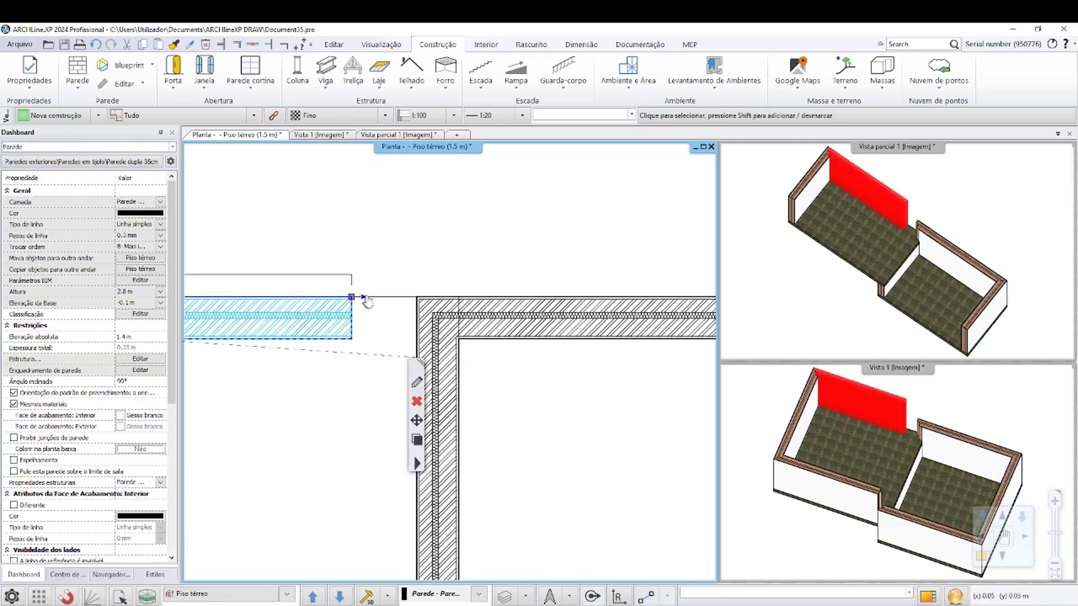
left_click(416, 298)
scroll(474, 344, "down", 2)
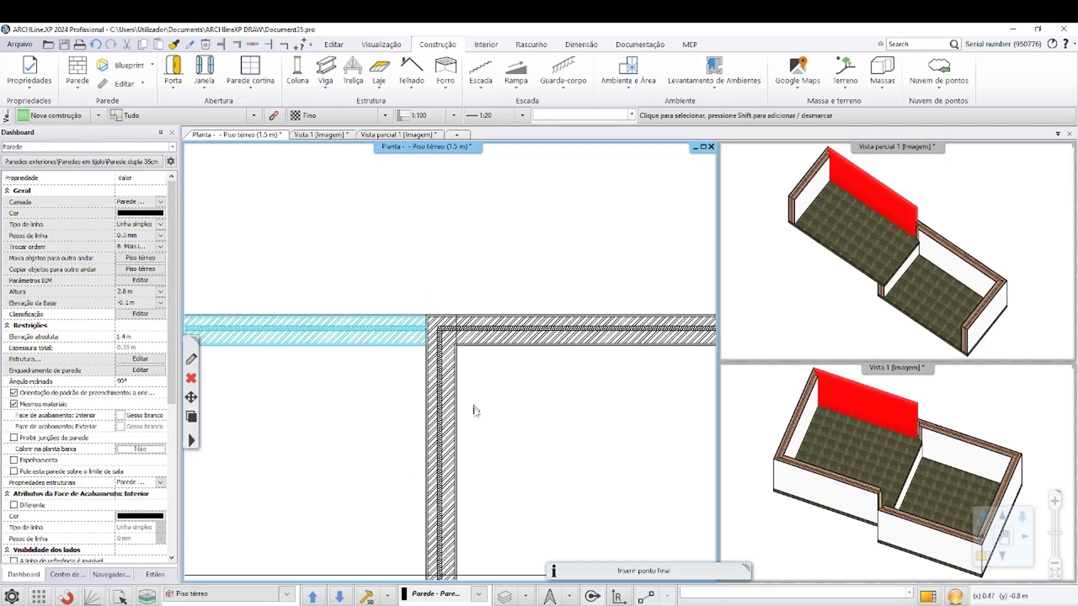
scroll(474, 343, "down", 2)
scroll(443, 404, "up", 2)
Move the bottom outer wall's end node from 3.7 m to 4 m at the corner
left_click(395, 398)
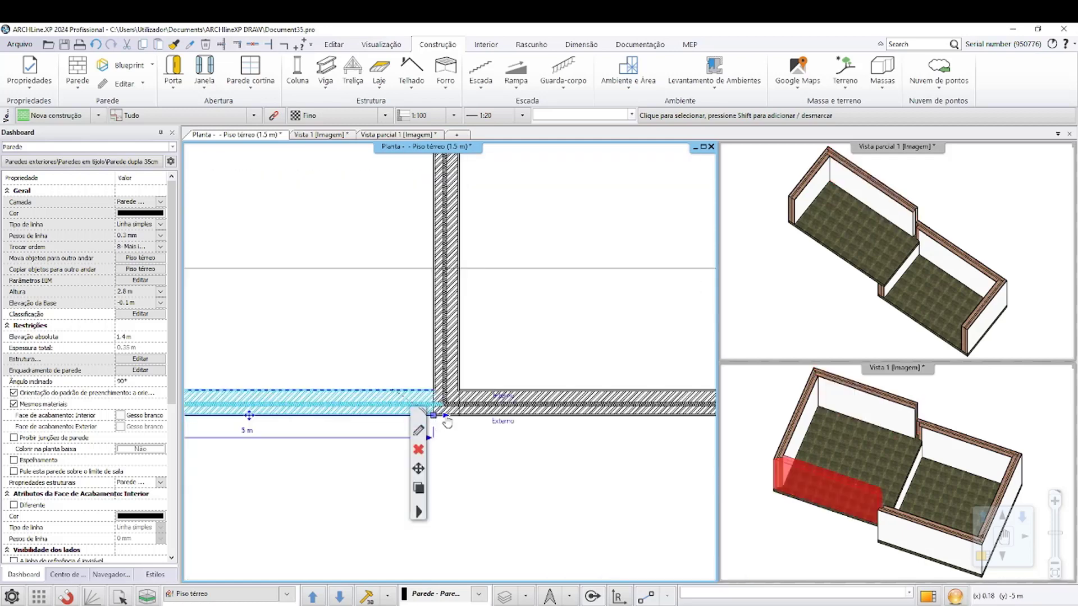
left_click(447, 420)
left_click(341, 429)
left_click(352, 417)
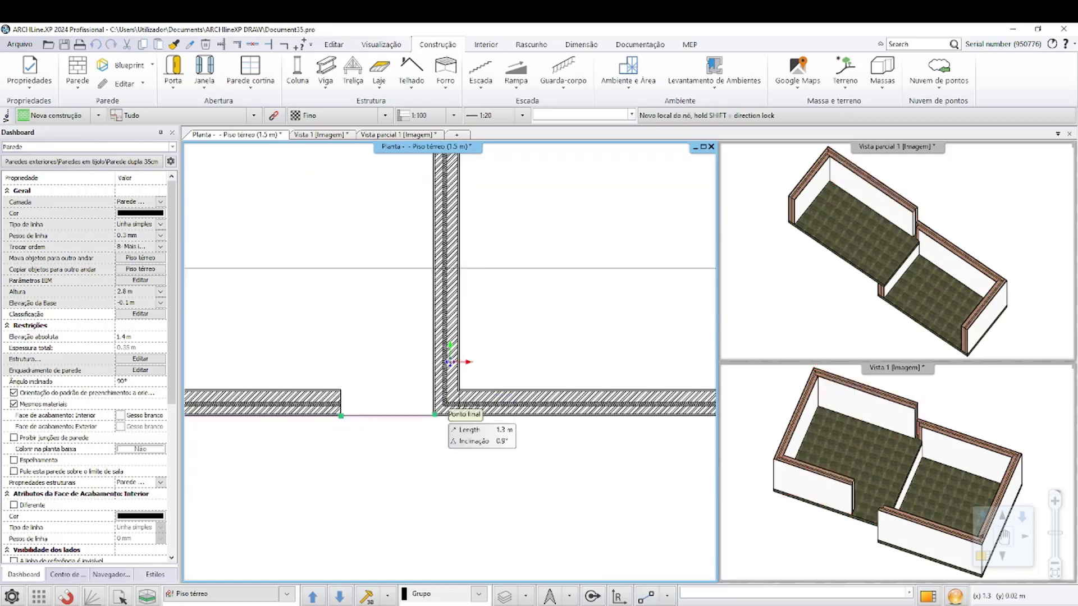
left_click(459, 414)
Reposition the bottom-right wall's start node to 3 m, then extend it leftward
middle_click_drag(514, 408, 440, 331)
left_click(441, 331)
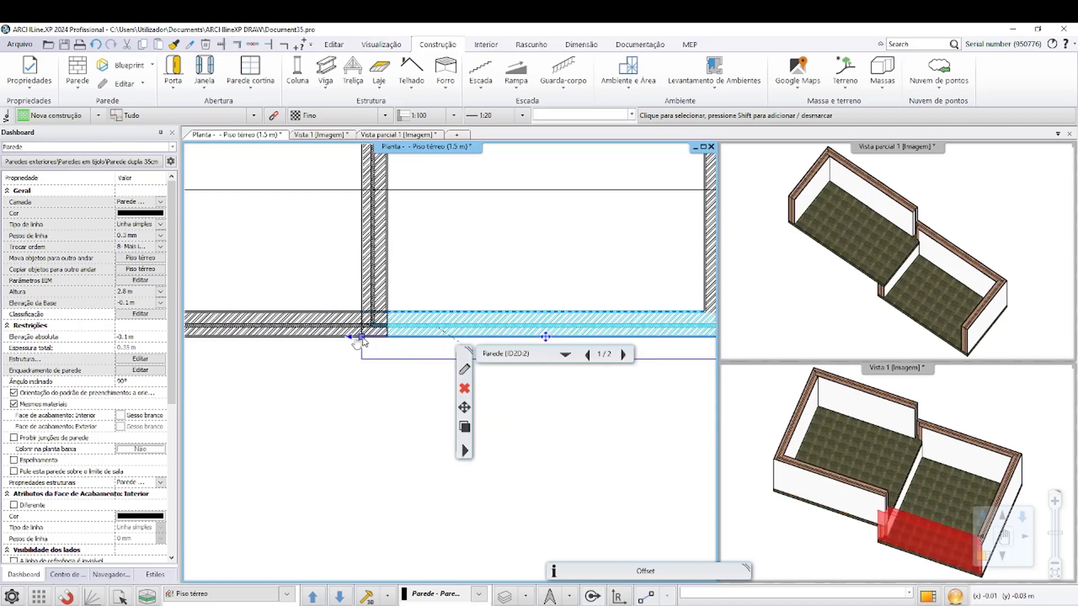
left_click(365, 340)
left_click(507, 363)
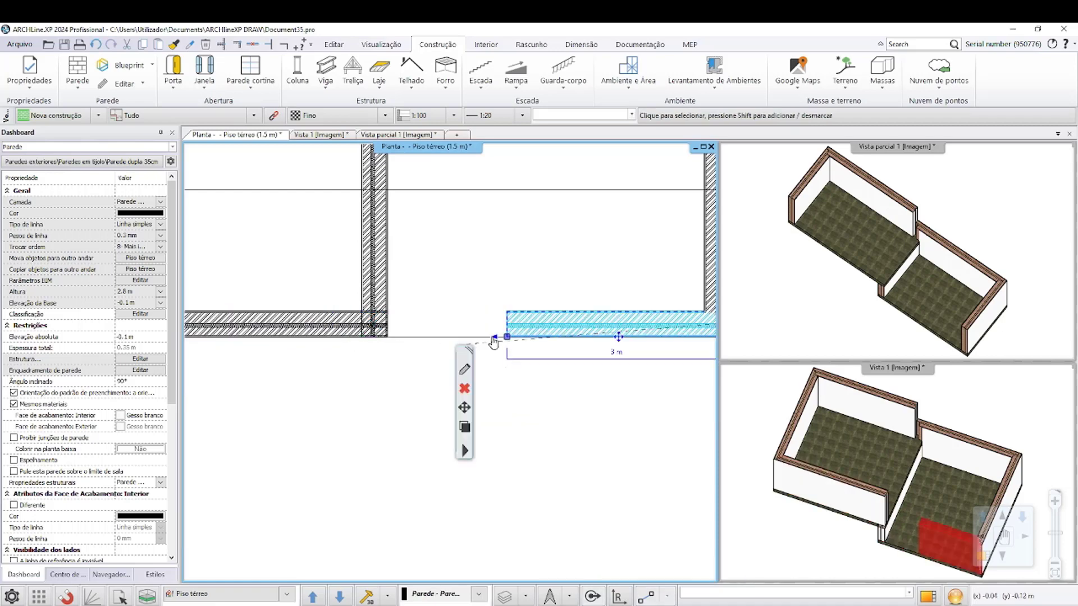
left_click(415, 336)
Shorten the top outer wall to 3.5 m, then return its end to full length
middle_click_drag(466, 337, 457, 560)
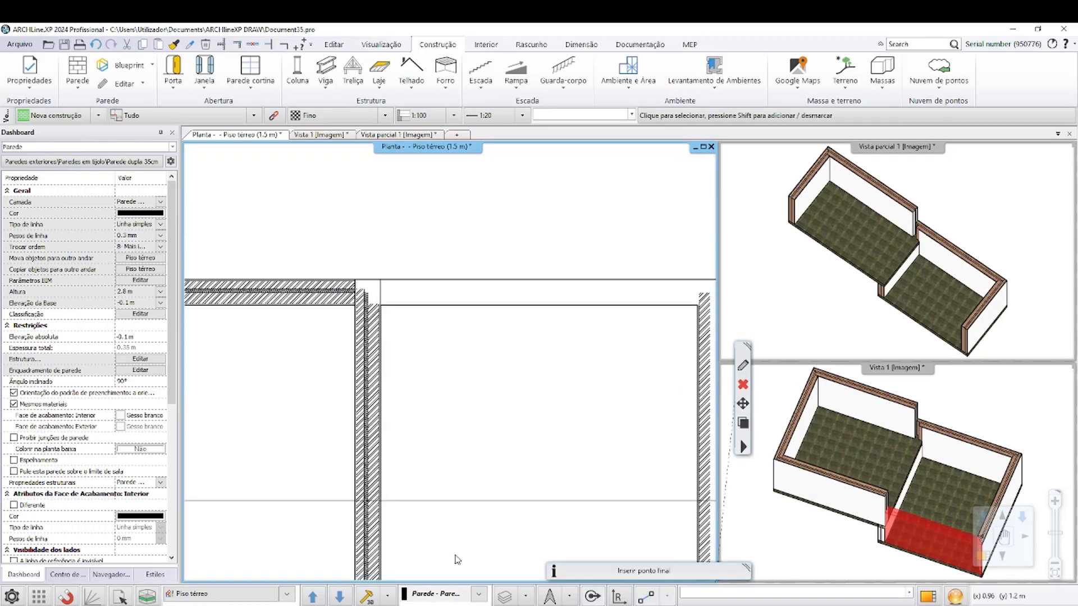
left_click(361, 285)
left_click(355, 284)
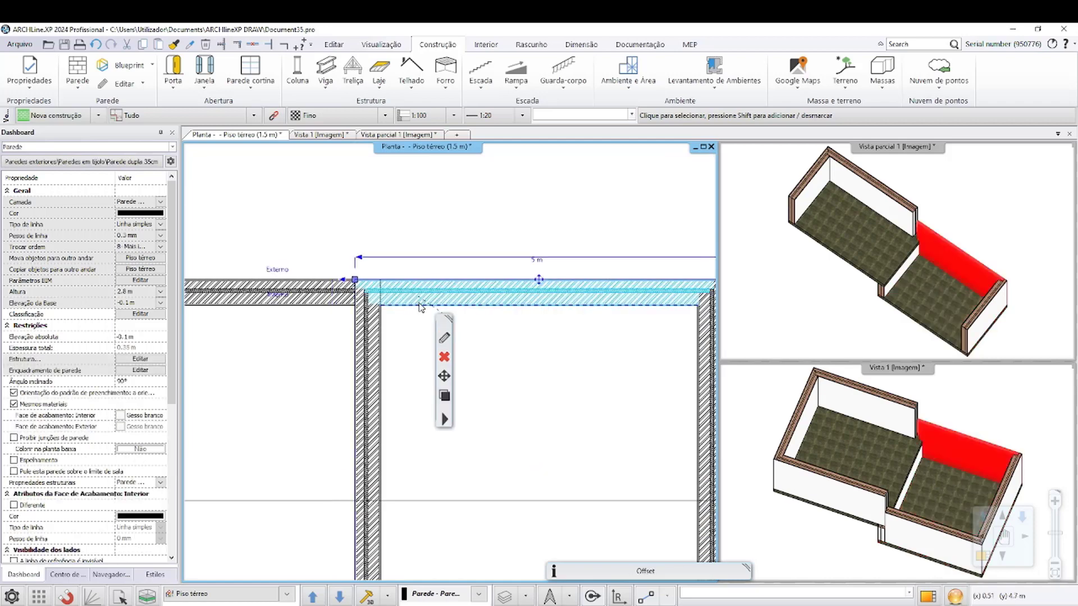
left_click(463, 279)
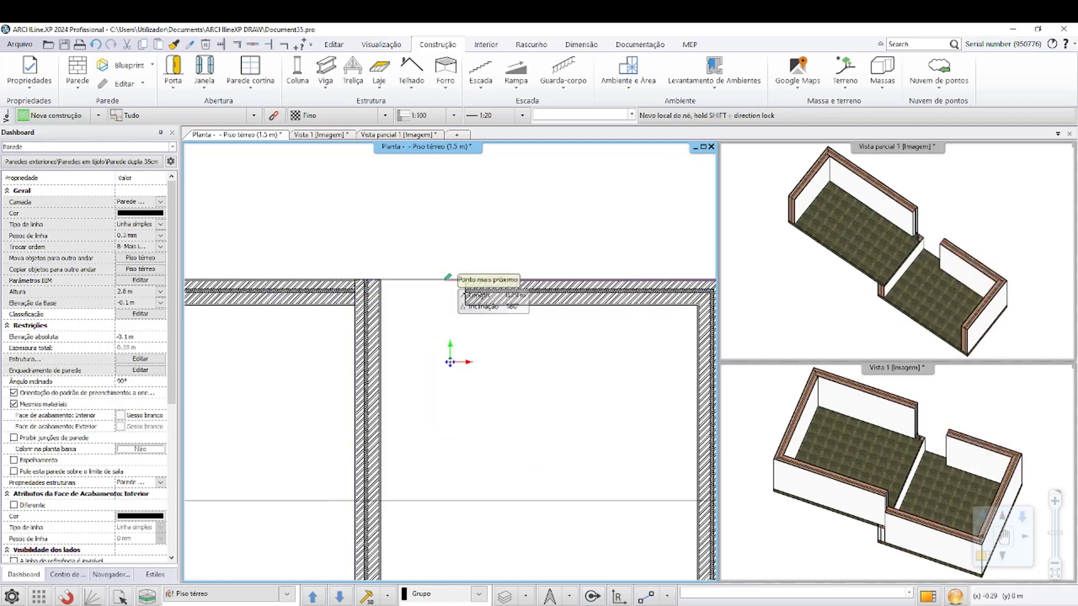
left_click(355, 279)
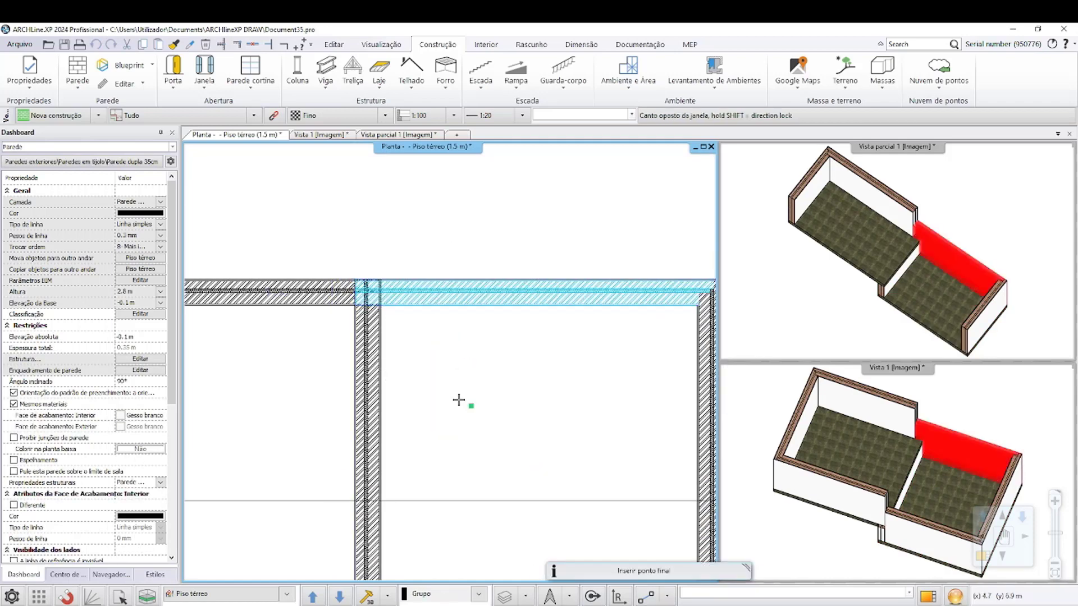
Select both bottom wall parts and the middle dividing wall, then shift the 3D view
left_click(447, 383)
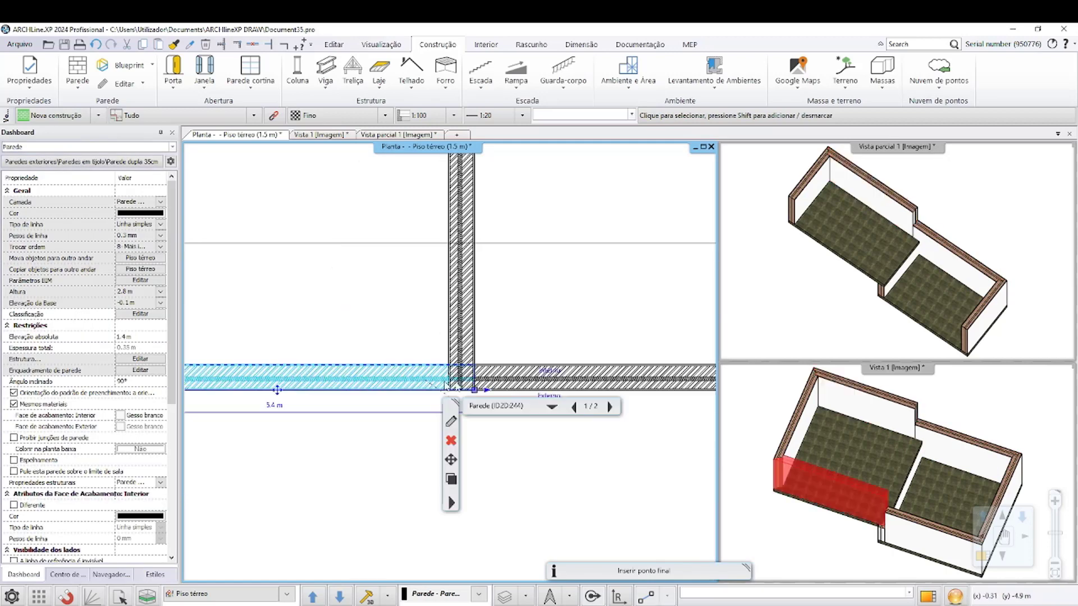
left_click(514, 383)
scroll(516, 393, "down", 2)
scroll(522, 362, "down", 2)
left_click(426, 336)
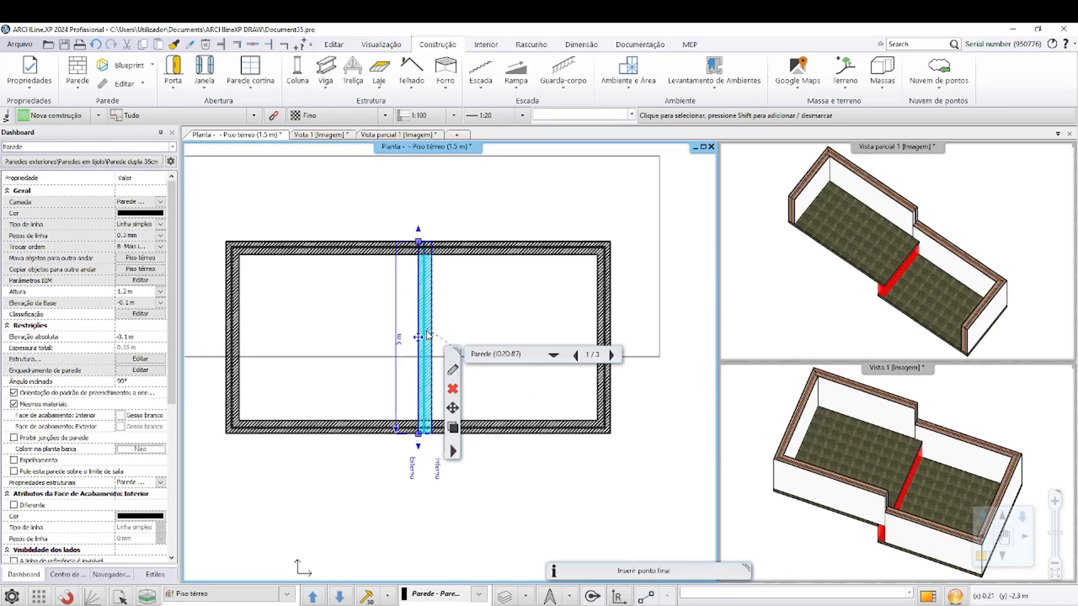
scroll(979, 302, "up", 2)
scroll(954, 300, "up", 2)
scroll(910, 298, "up", 1)
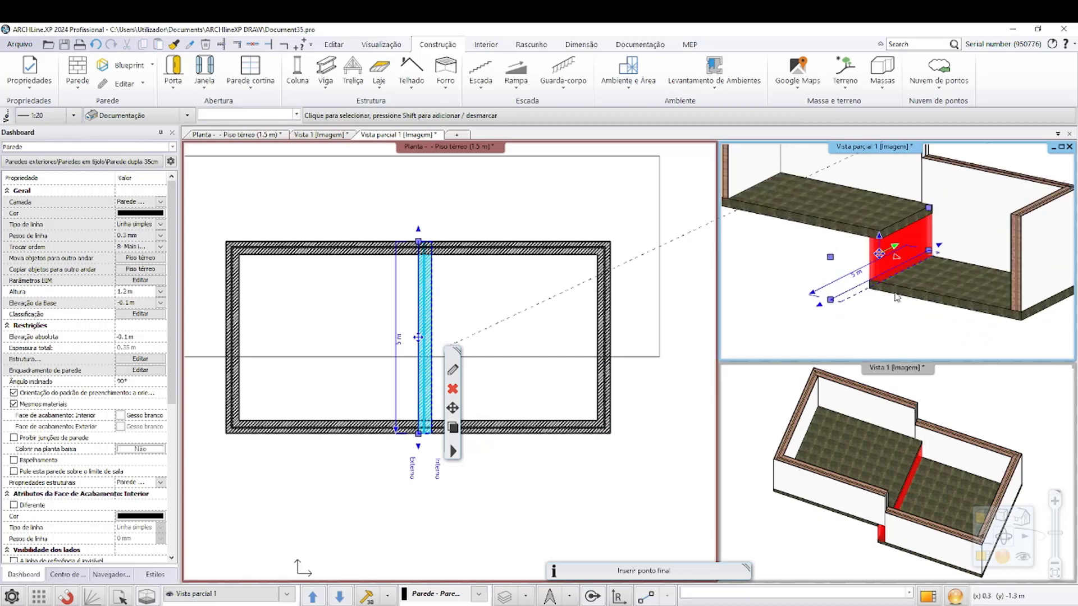
scroll(902, 298, "up", 1)
scroll(432, 354, "up", 2)
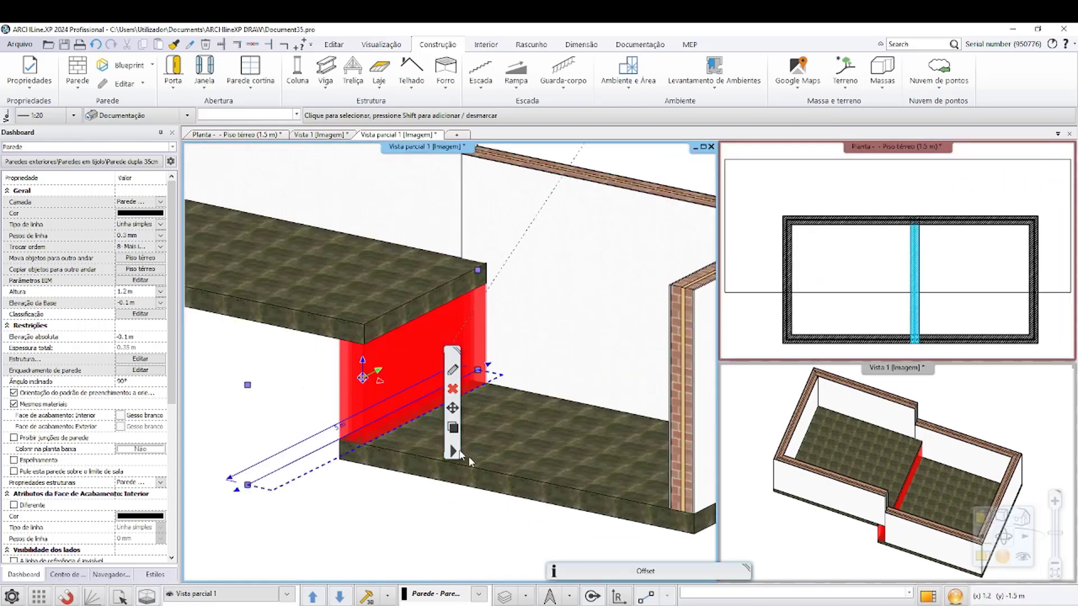
scroll(432, 355, "up", 2)
middle_click_drag(432, 354, 372, 271)
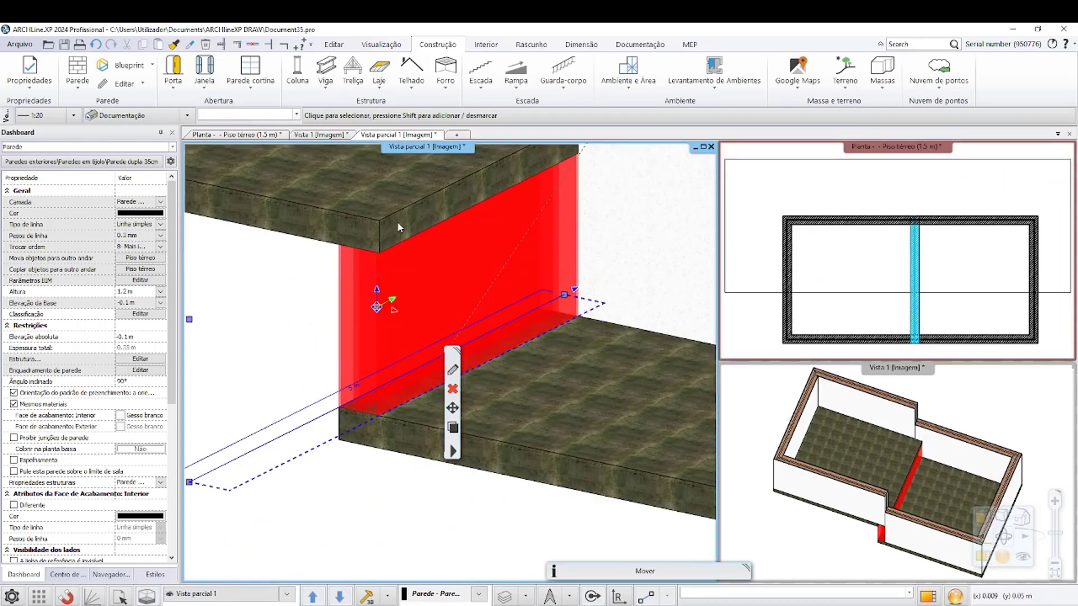
In the plan, deselect the dividing wall and nudge the plan view up and left
left_click(814, 291)
left_click(536, 258)
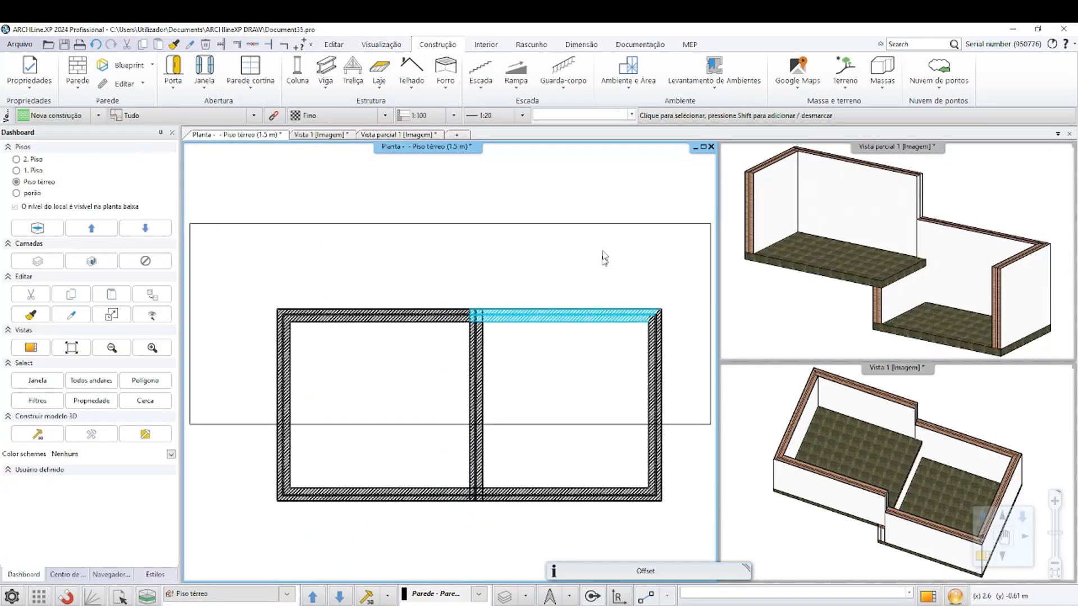
right_click(569, 340)
key("Escape")
middle_click_drag(517, 257, 510, 250)
middle_click_drag(494, 384, 481, 372)
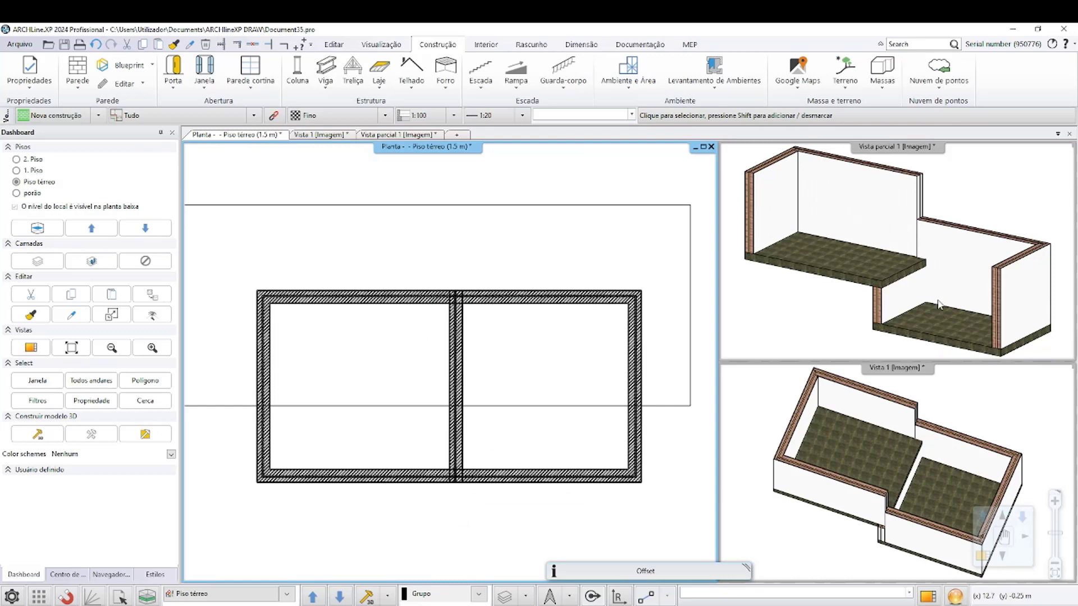
Orbit the partial 3D view over the split levels, recheck the middle wall, and open Editar níveis
left_click(880, 206)
scroll(829, 191, "up", 3)
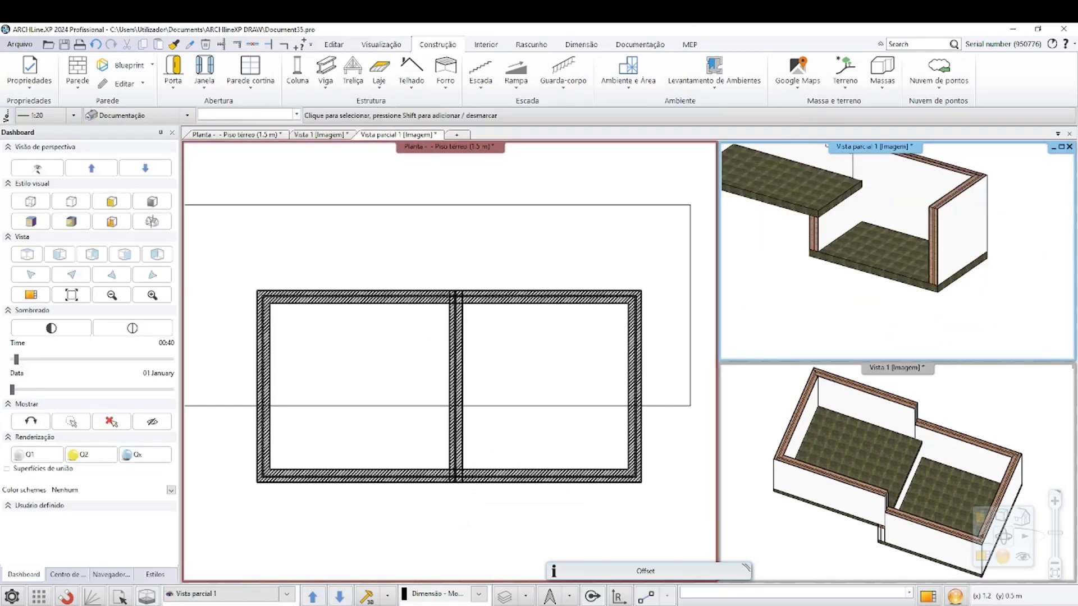
mouse_move(830, 191)
middle_mouse_down()
mouse_move(867, 268)
mouse_move(868, 231)
mouse_move(893, 197)
middle_mouse_up()
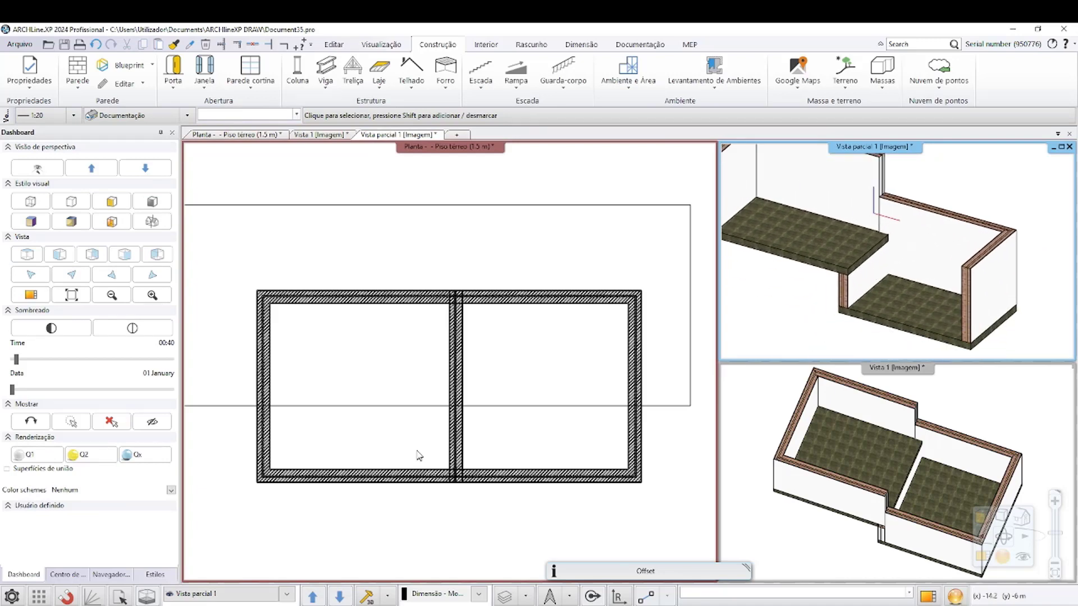
left_click(470, 444)
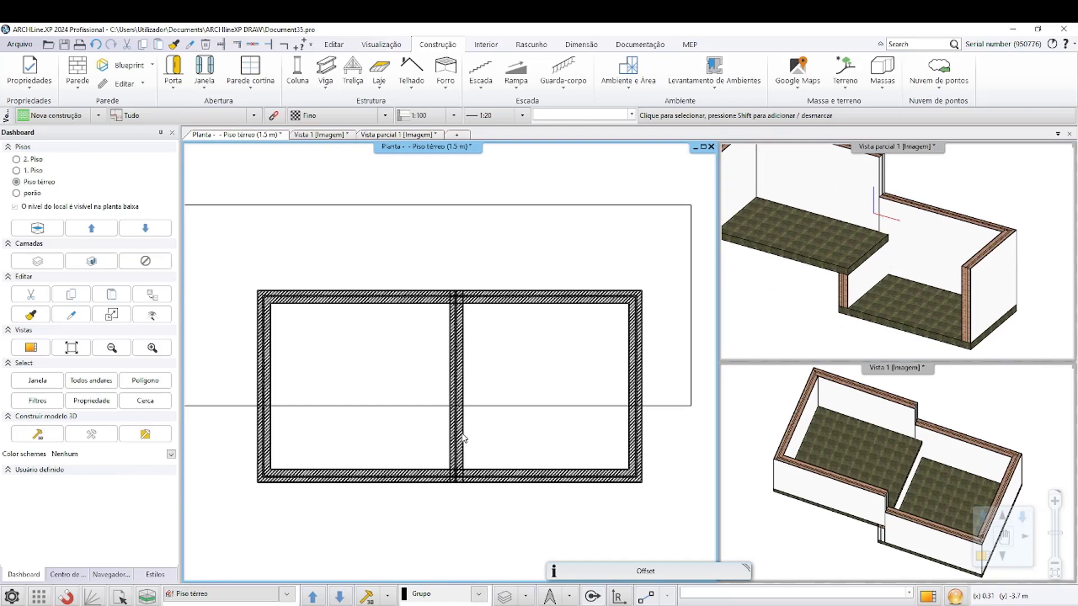
left_click(461, 437)
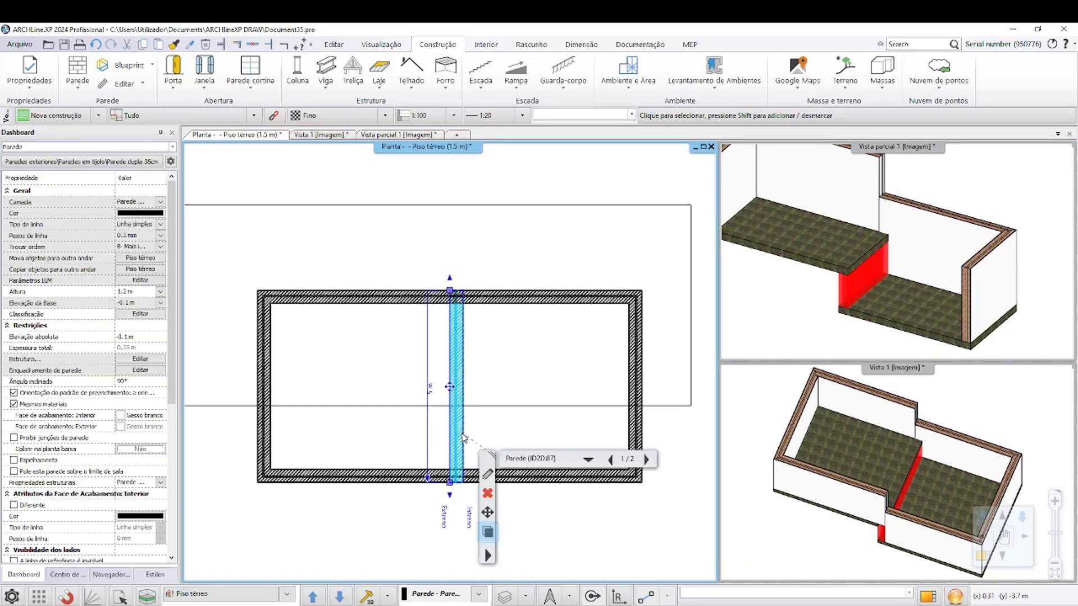
left_click(533, 247)
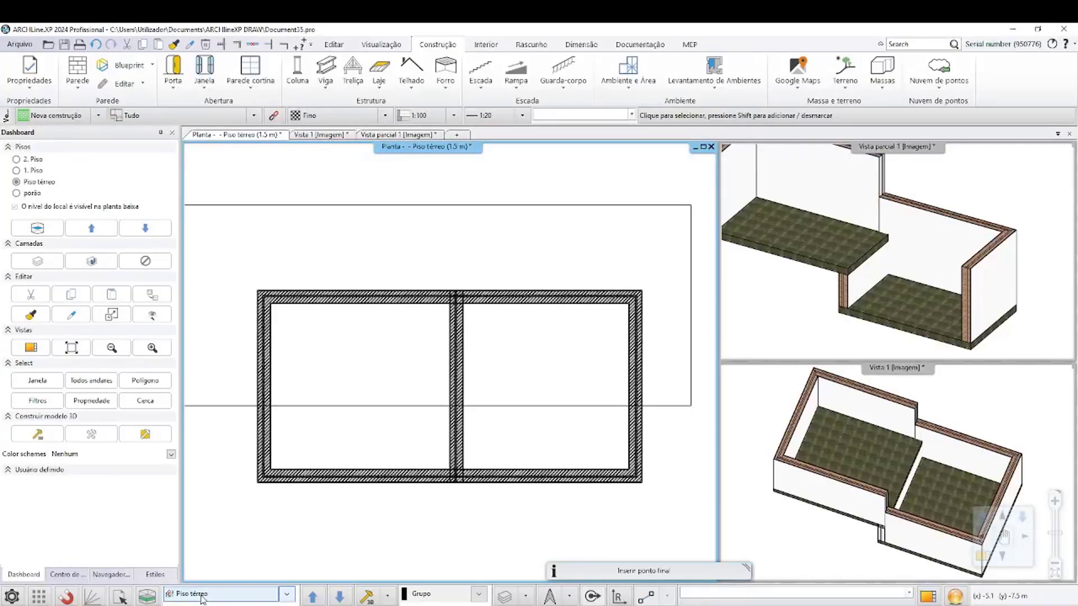
left_click(202, 599)
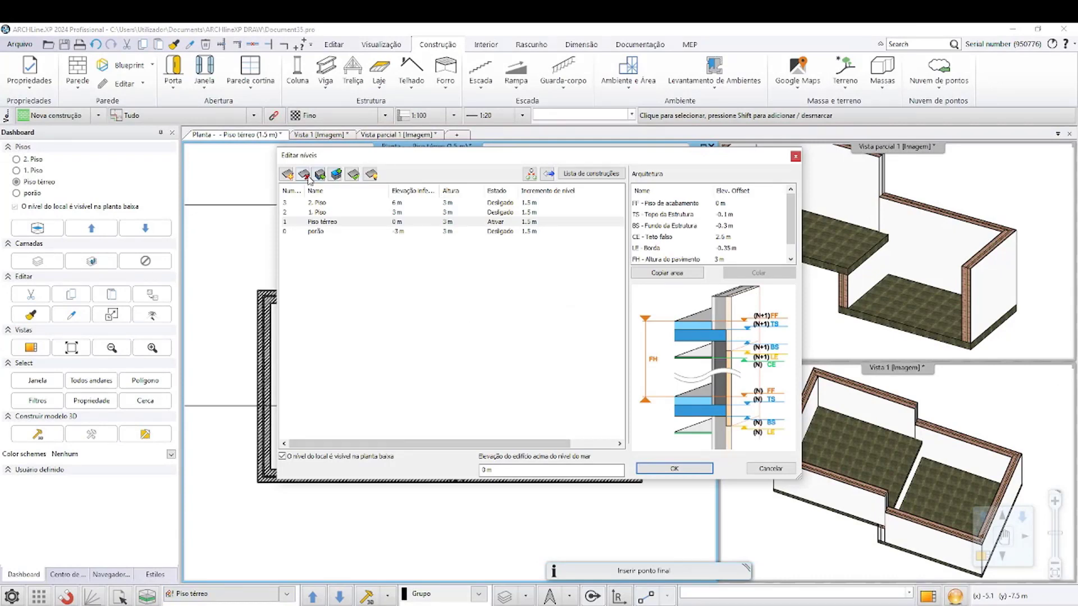
Add a level below porão named Piso Fantasma at -6 m and close the editor
left_click(327, 233)
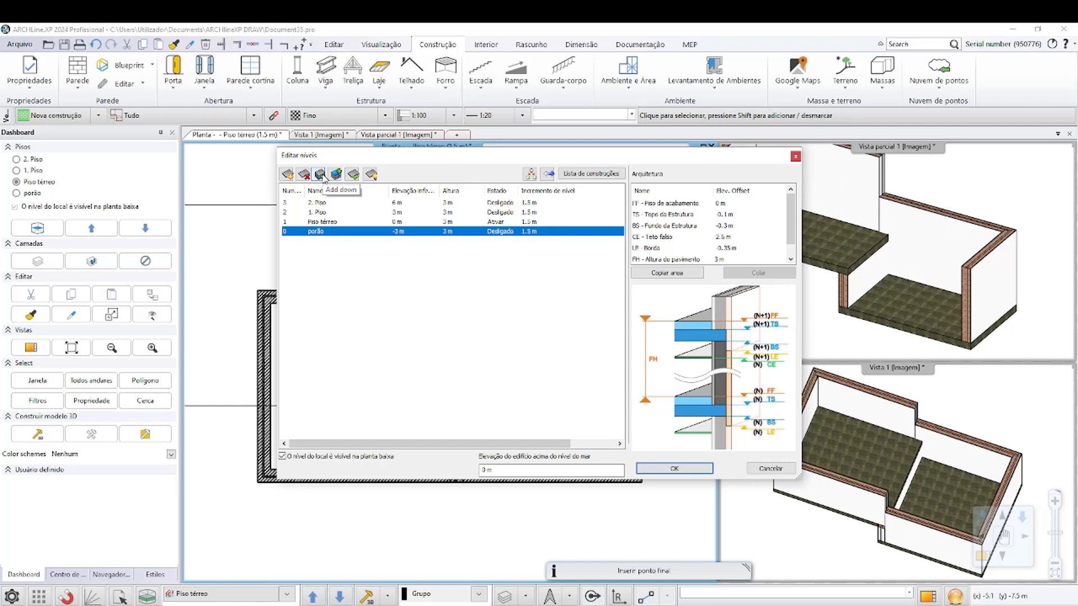
left_click(320, 175)
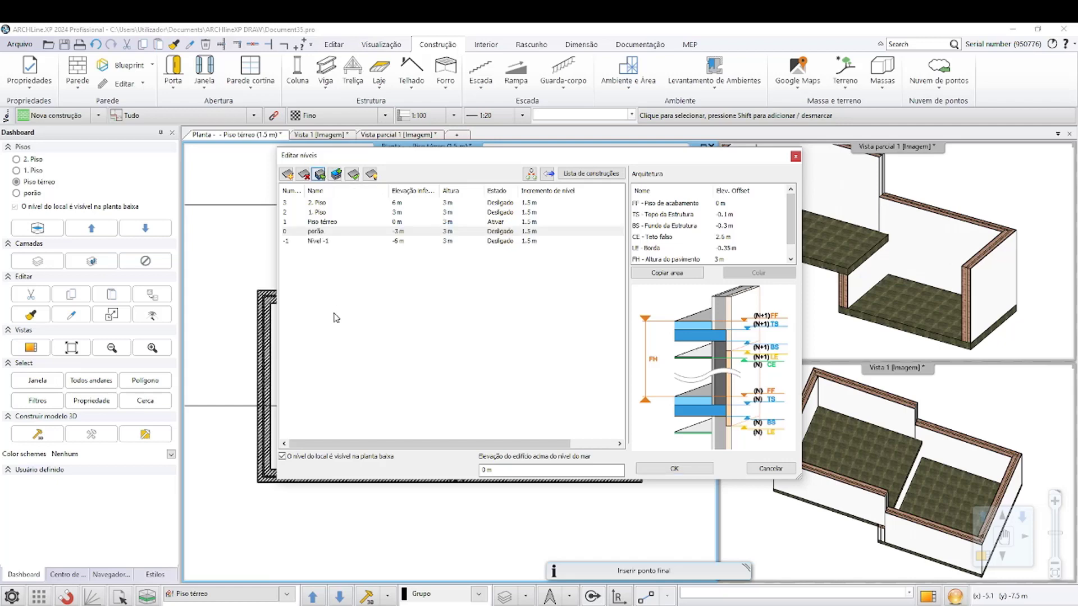
double_click(334, 241)
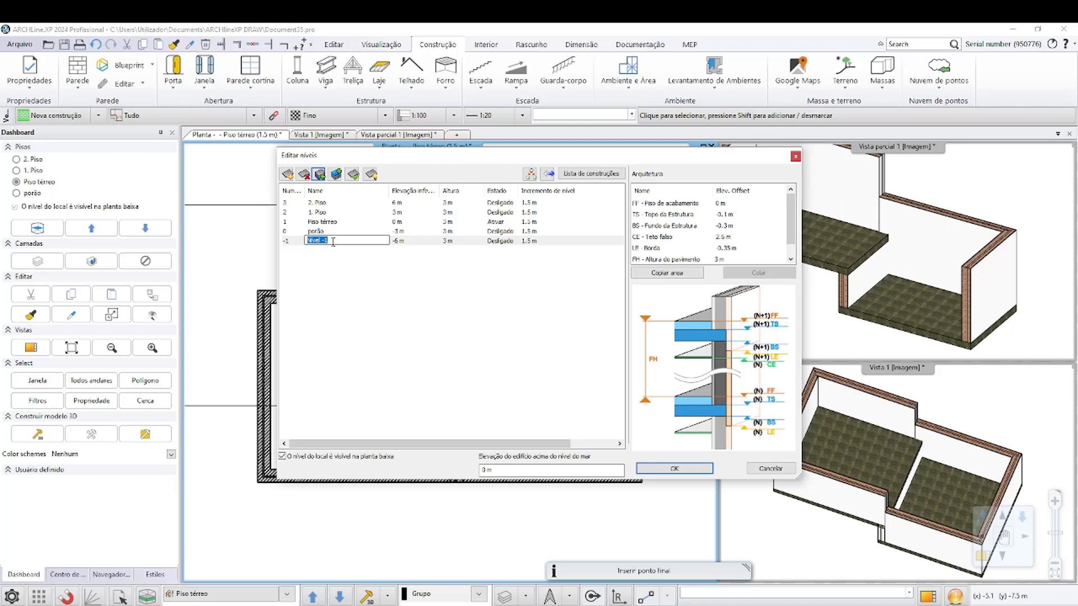
type("Piso Fantasma")
left_click(447, 394)
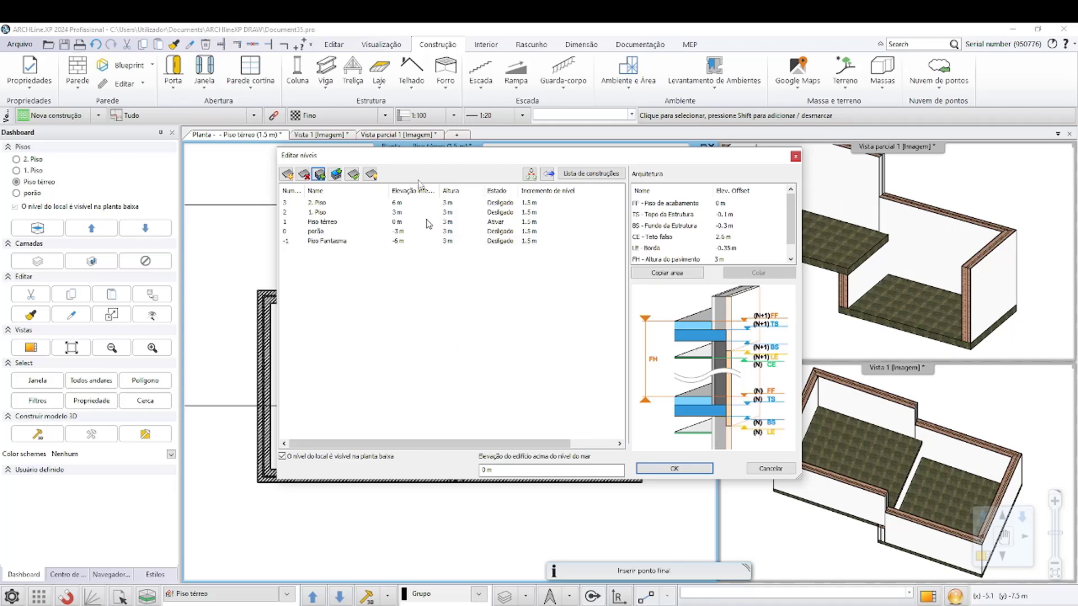
double_click(334, 244)
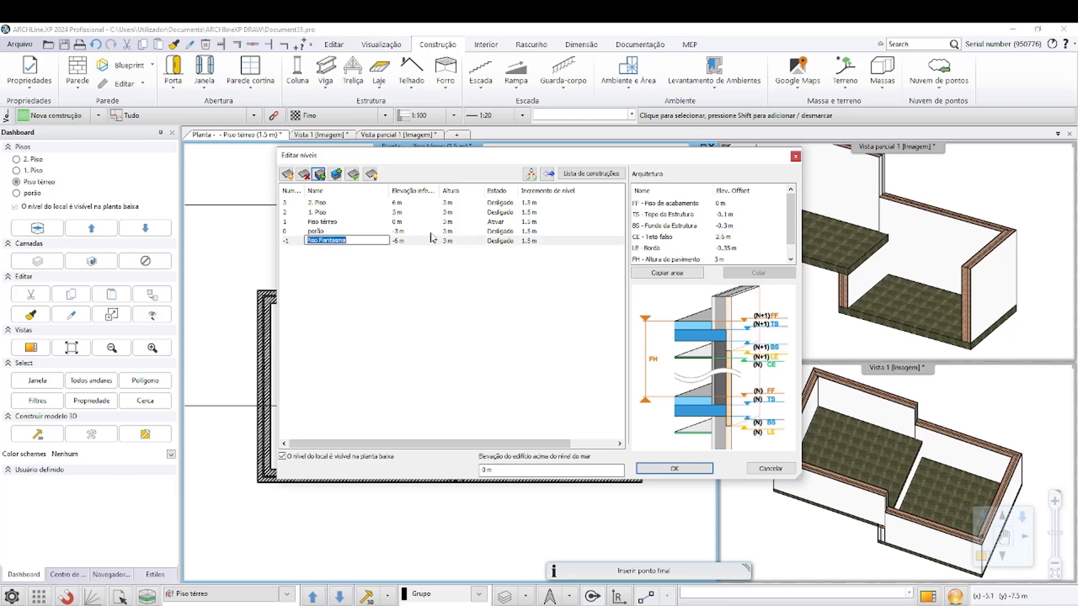
left_click(452, 227)
left_click_drag(553, 156, 156, 85)
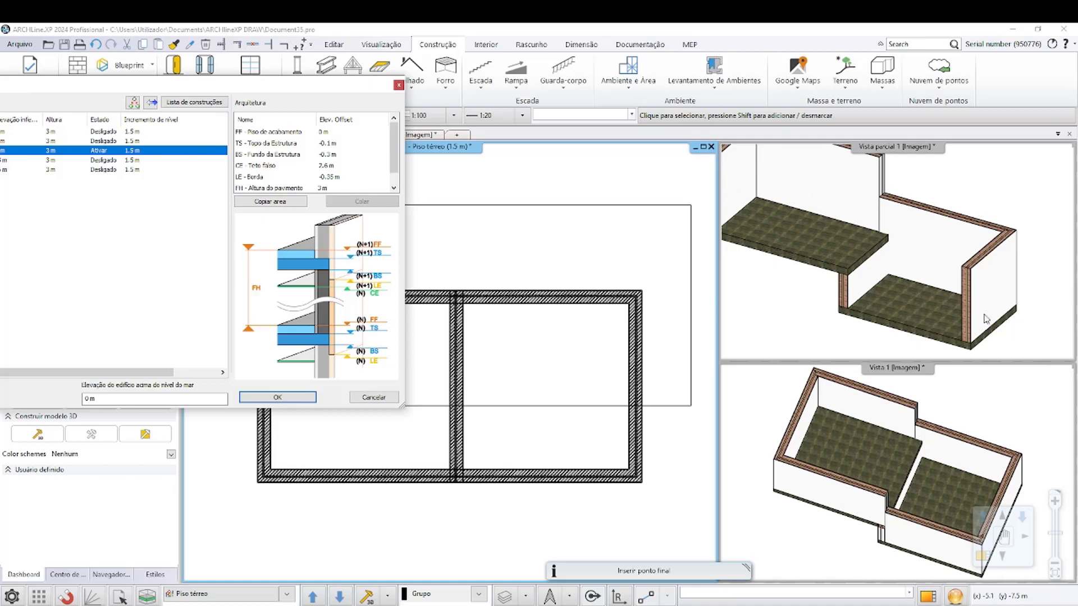
left_click_drag(248, 99, 340, 116)
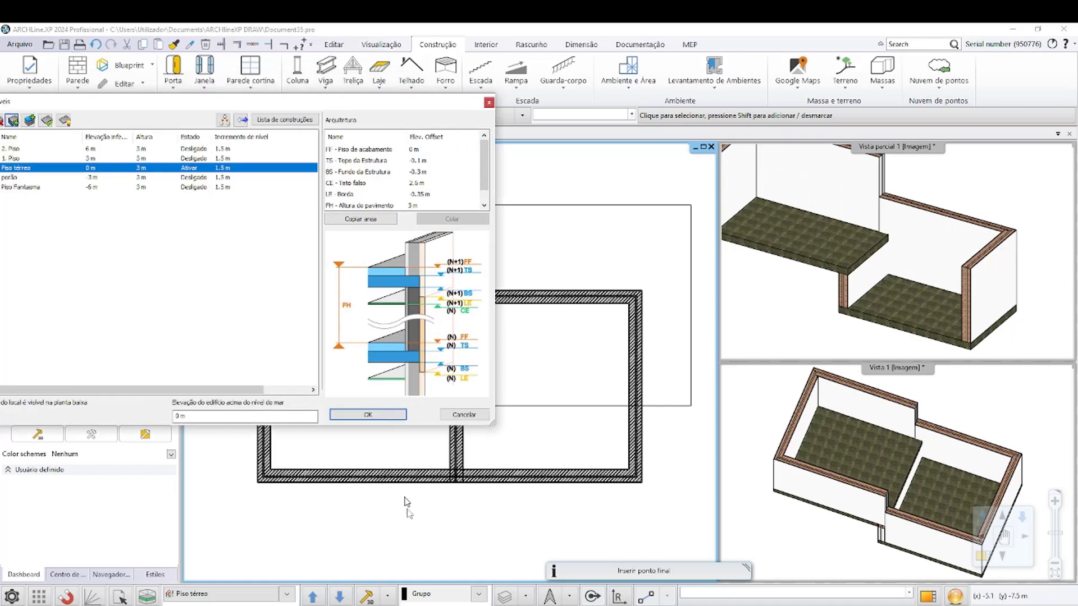
left_click(390, 421)
In the enlarged partial 3D view, move the middle dividing wall to the Piso Fantasma floor
left_click(898, 270)
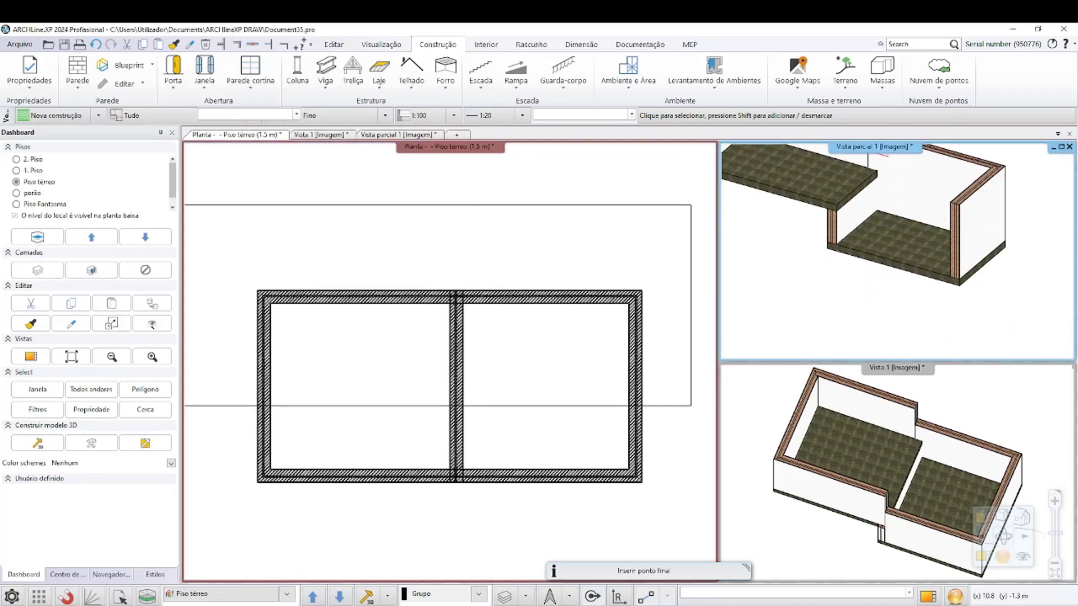
left_click(979, 561)
scroll(503, 366, "down", 3)
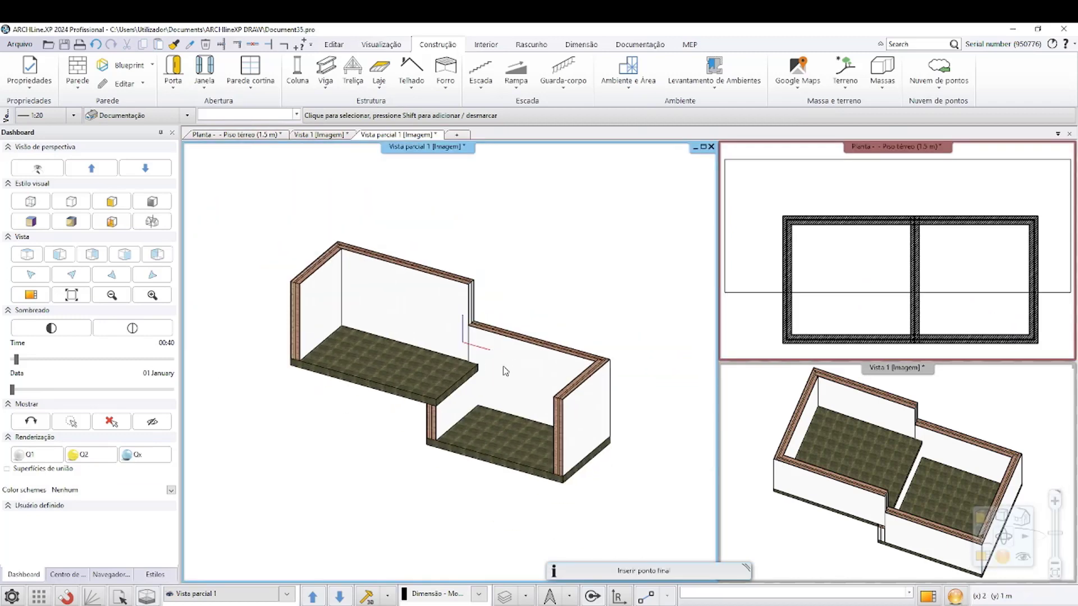
scroll(462, 335, "down", 2)
left_click(419, 301)
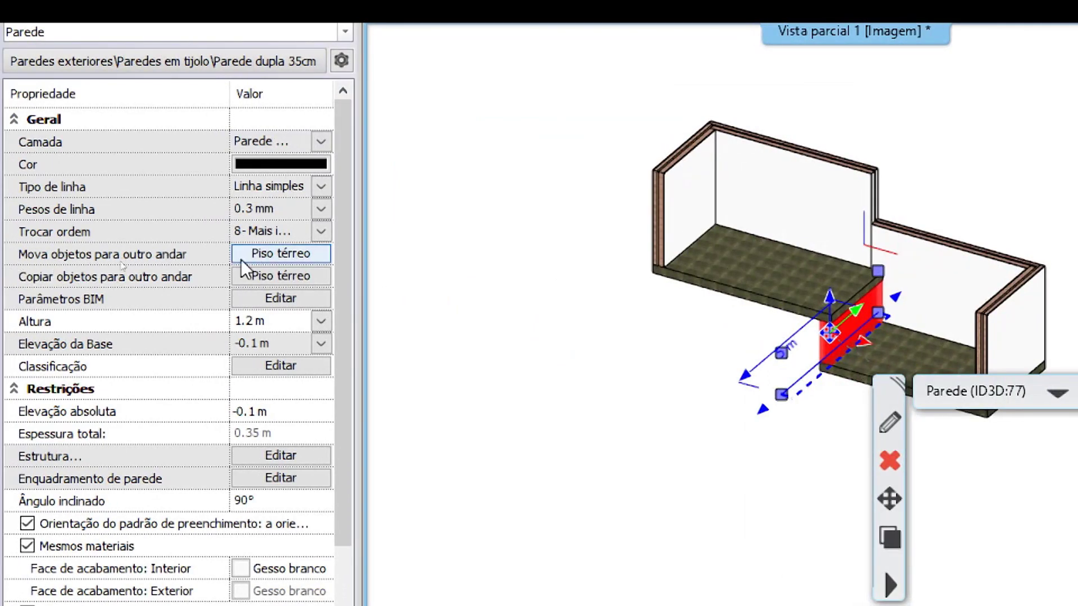
left_click(243, 260)
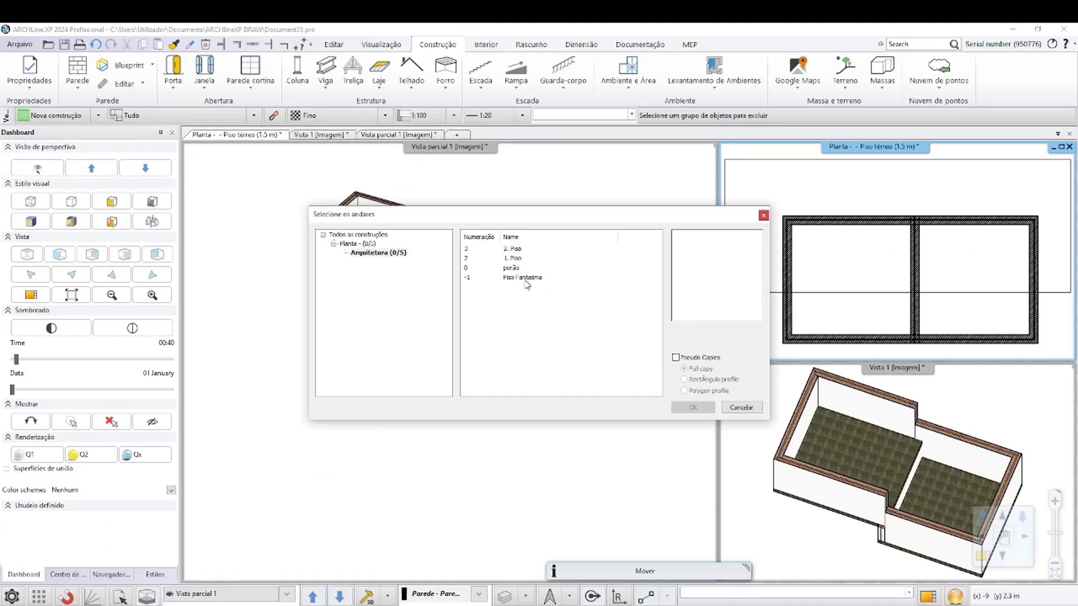
left_click(525, 278)
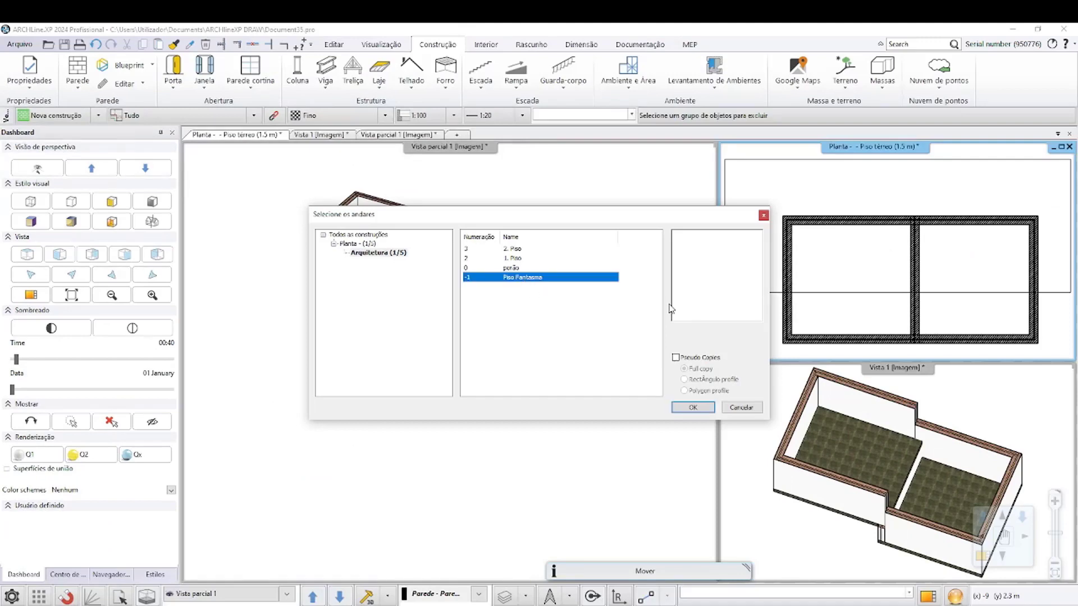
left_click(693, 408)
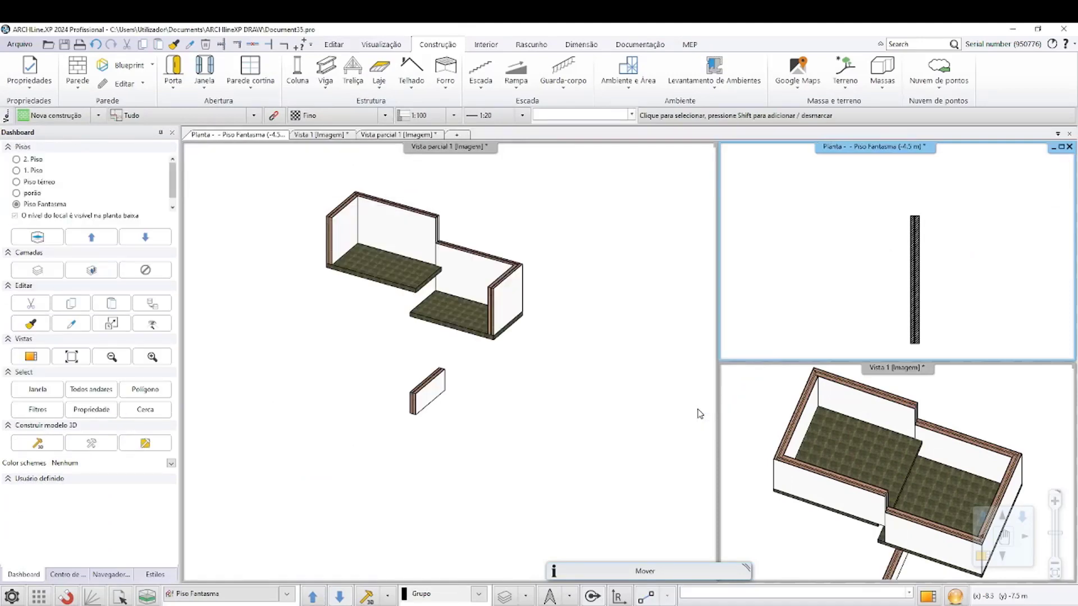
Bring the floor plan view into the main working area
left_click(481, 366)
left_click(803, 344)
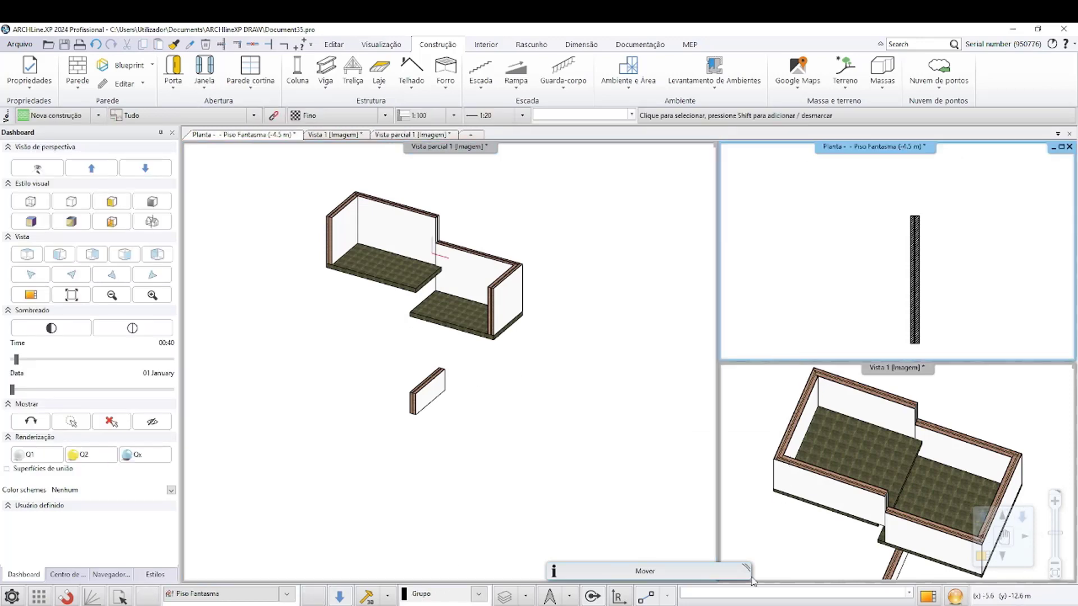
left_click(930, 599)
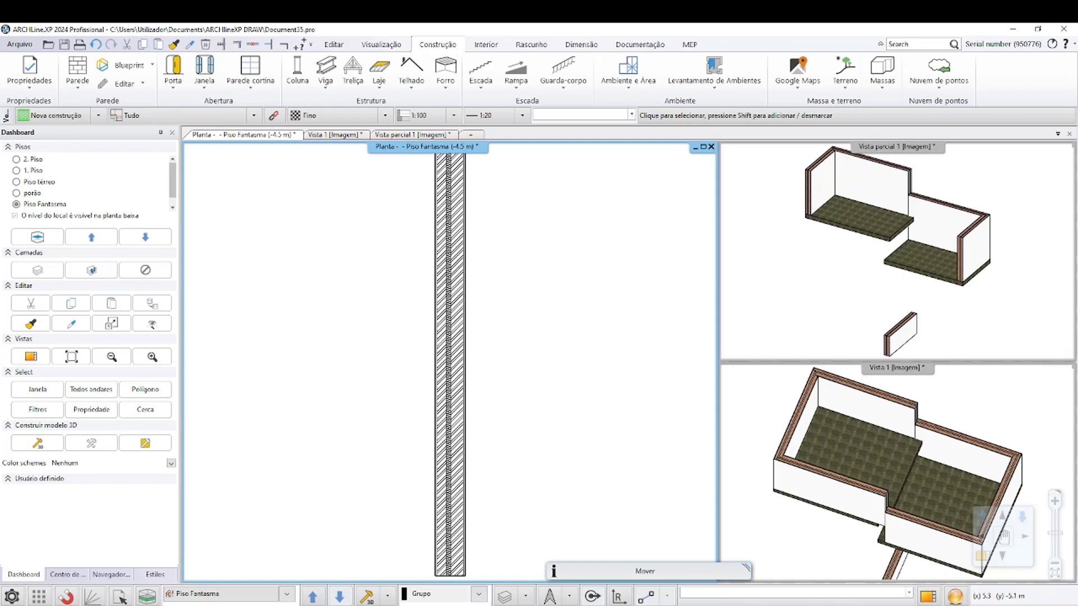
Return the plan to Piso térreo and inspect the slabs, toggling the slab edge display on and off
left_click(312, 596)
scroll(551, 324, "down", 2)
scroll(538, 343, "down", 1)
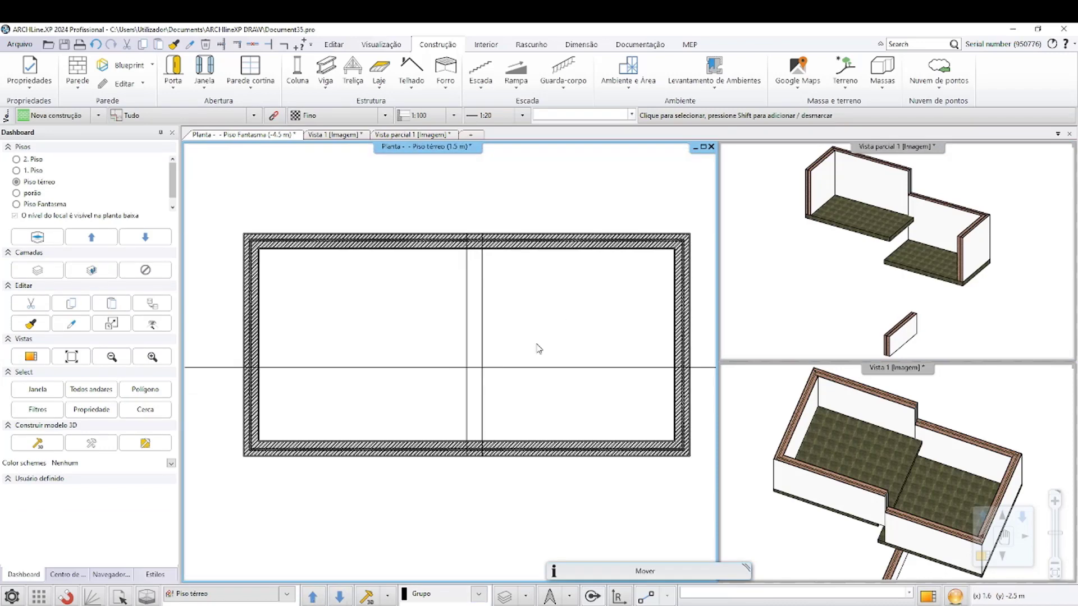
left_click(475, 325)
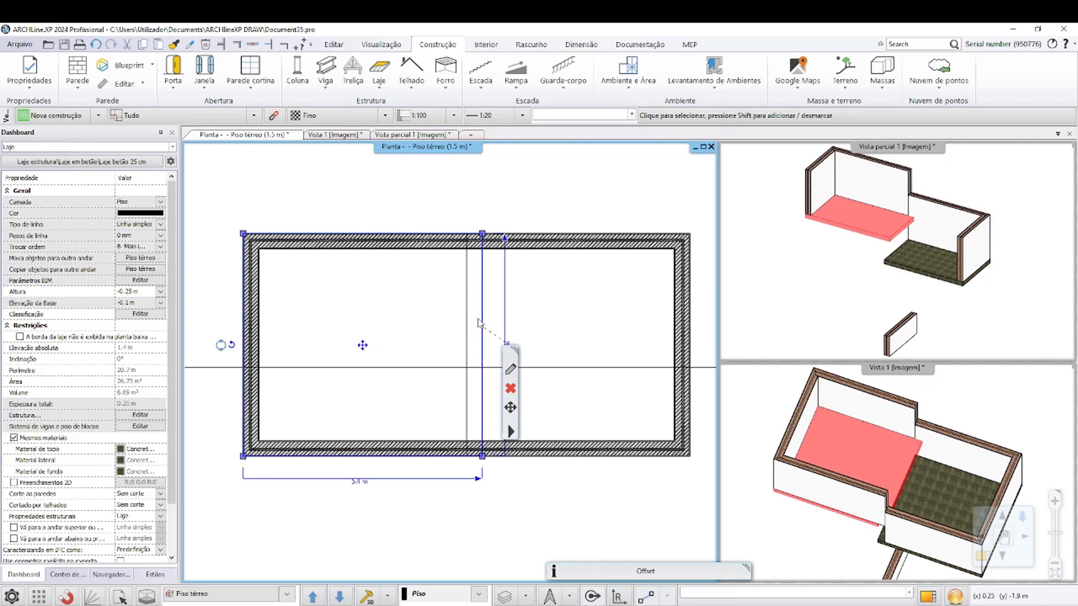
left_click(458, 335)
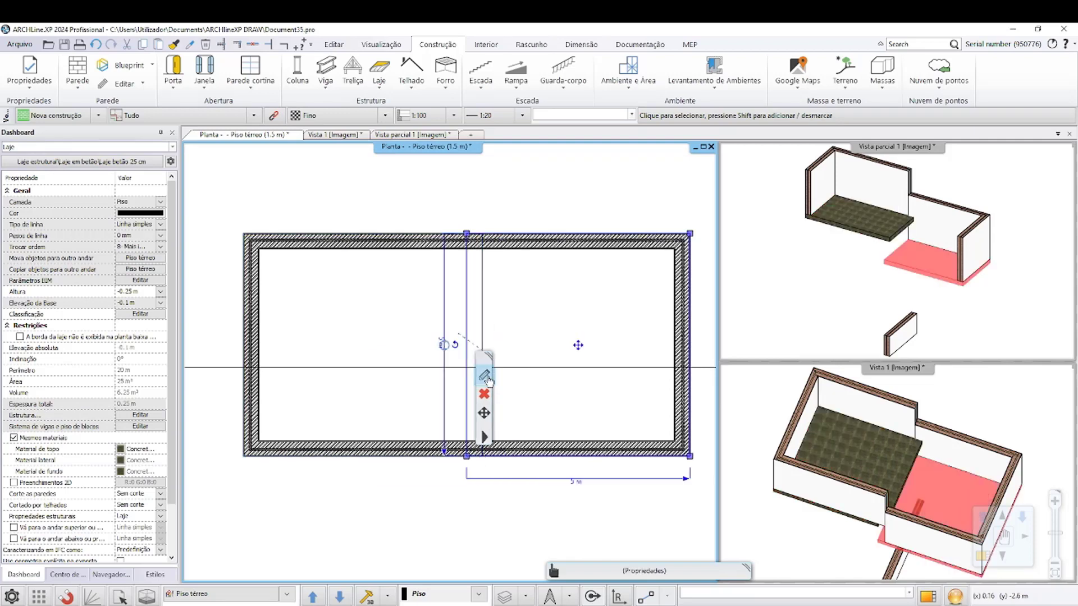
scroll(62, 386, "down", 2)
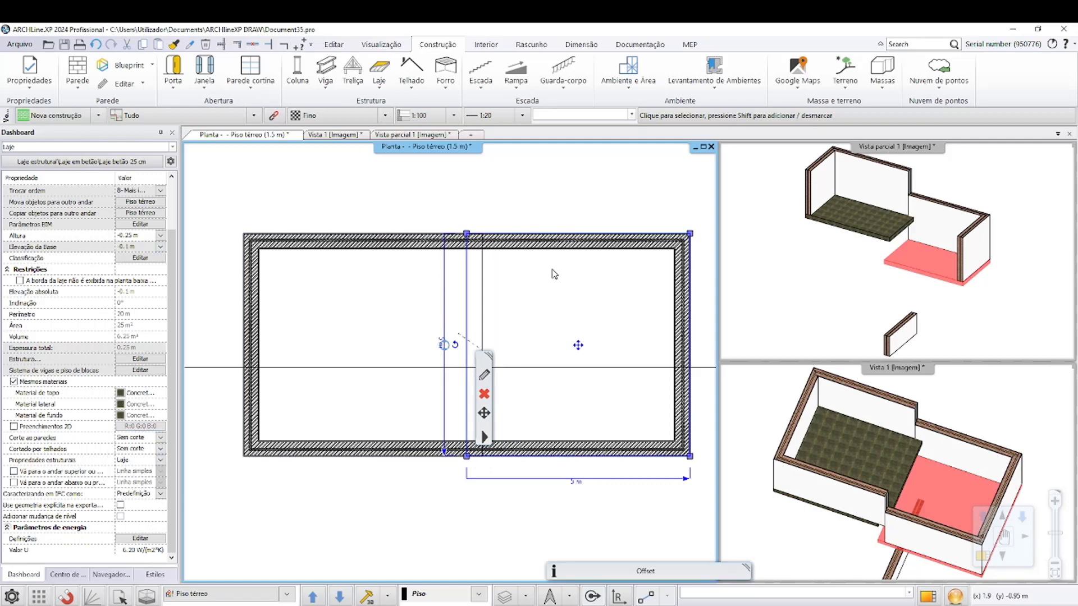
left_click(564, 217)
left_click(465, 341)
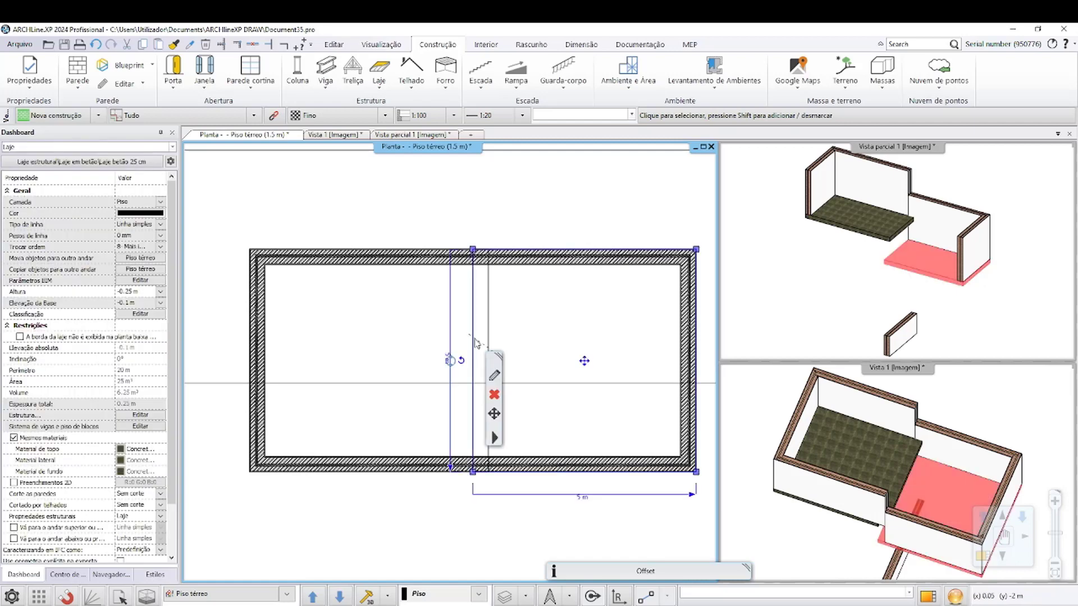
left_click(145, 336)
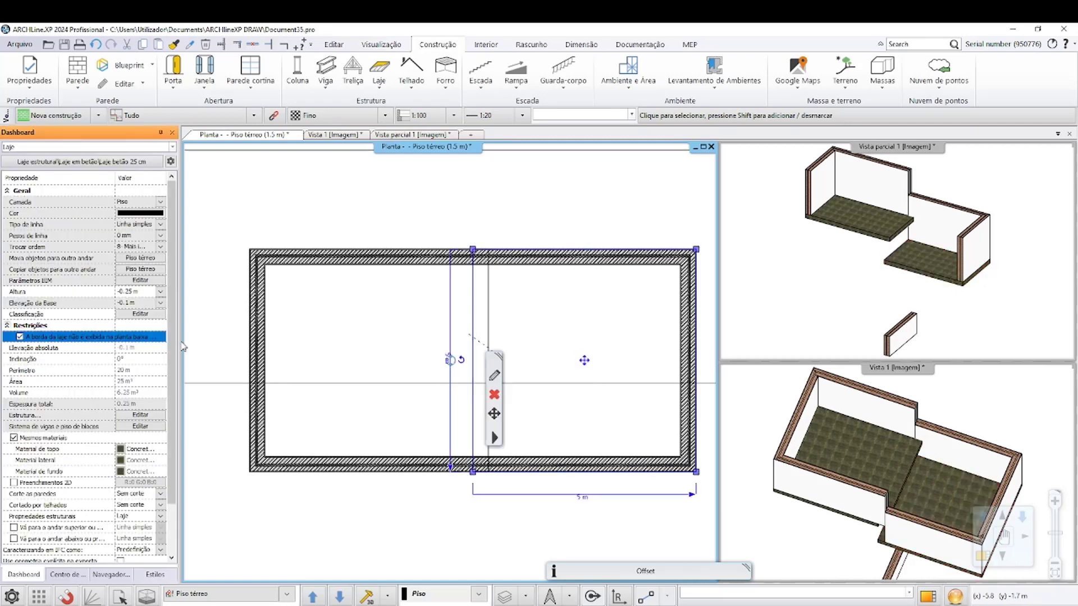
left_click(20, 336)
Select the slabs beside the dividing wall by window and by clicking, then clear the selection
left_click_drag(472, 214, 573, 289)
left_click(572, 289)
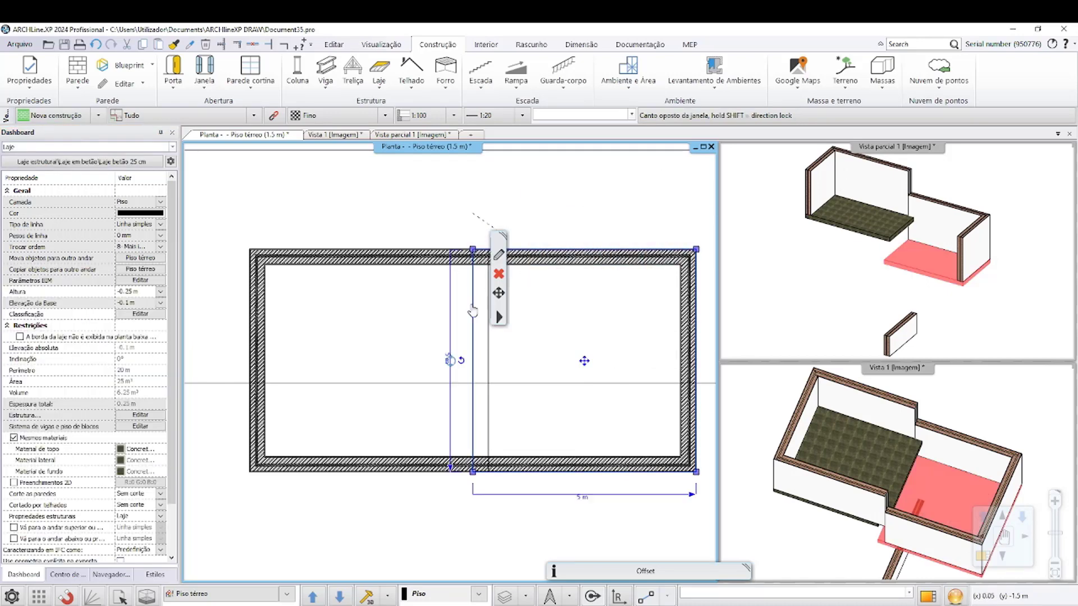
scroll(577, 344, "up", 3)
key("Escape")
scroll(544, 208, "down", 3)
scroll(504, 351, "up", 3)
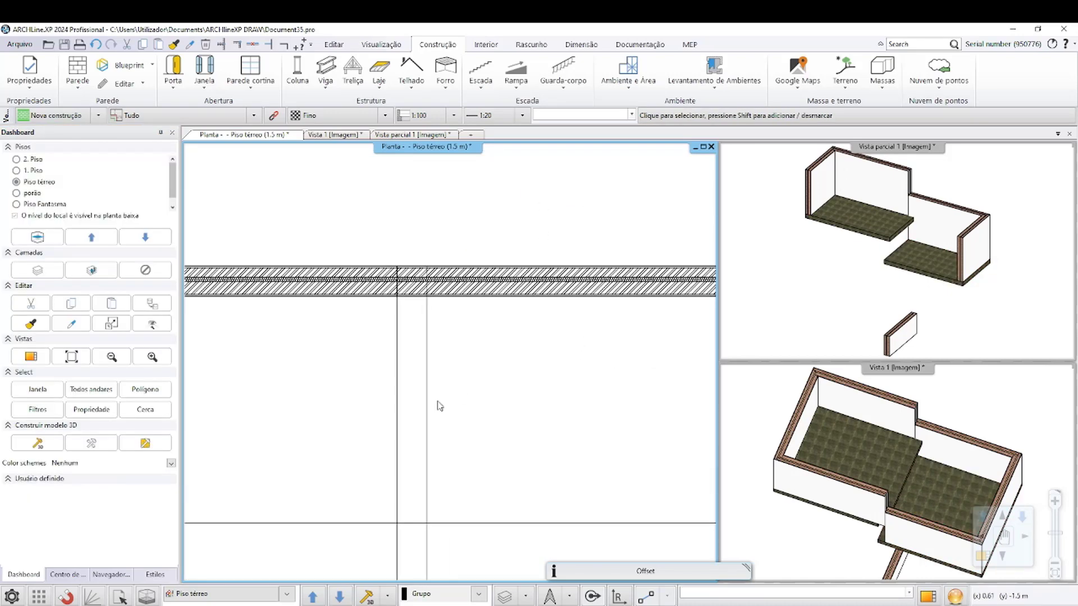
left_click(432, 396)
left_click(401, 411)
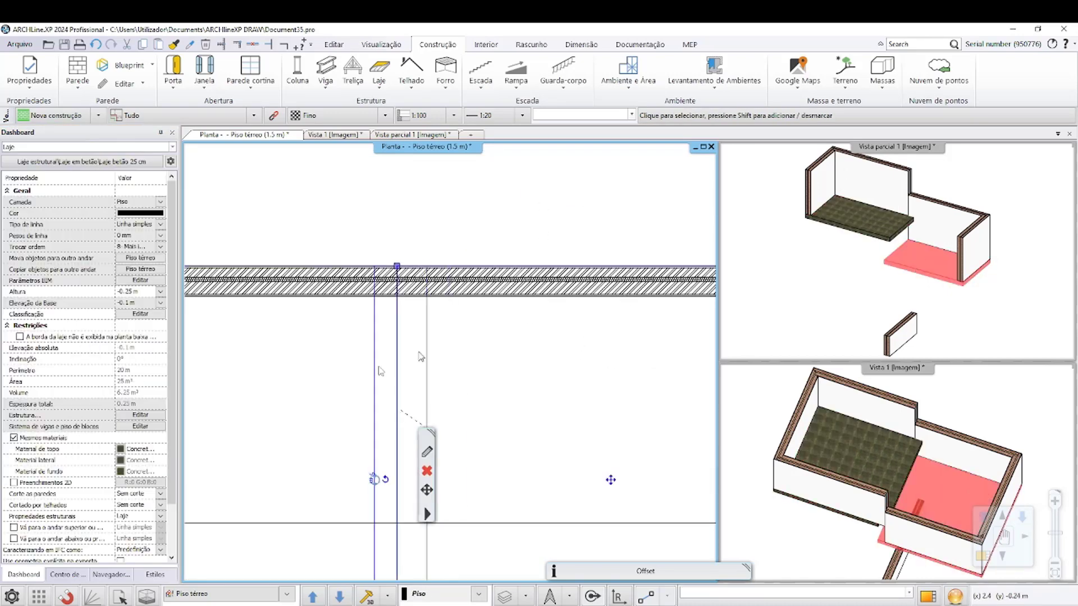
key("Escape")
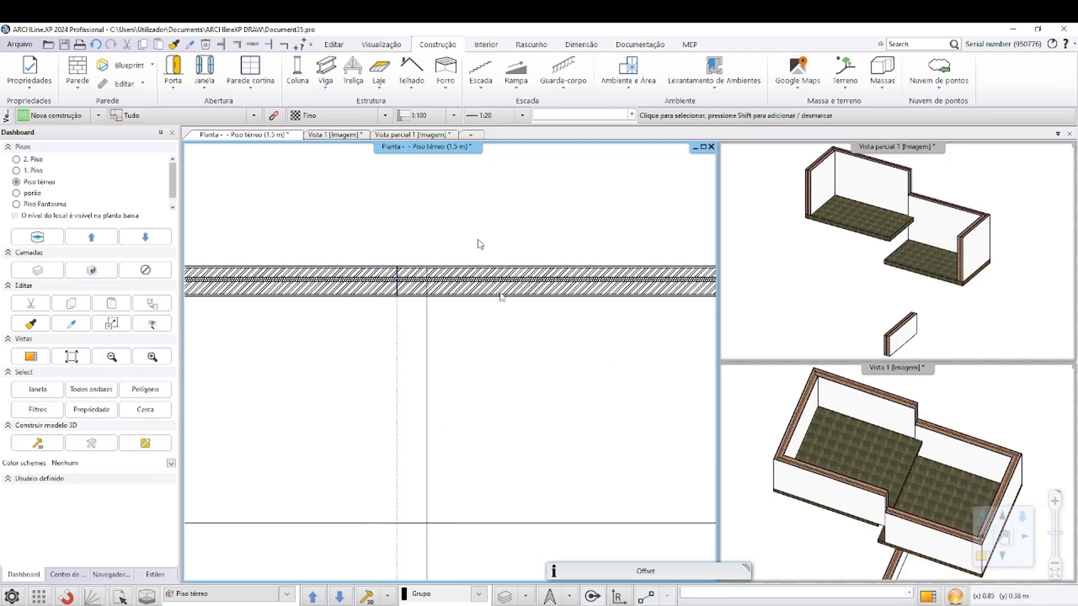
scroll(505, 365, "down", 2)
scroll(512, 399, "down", 3)
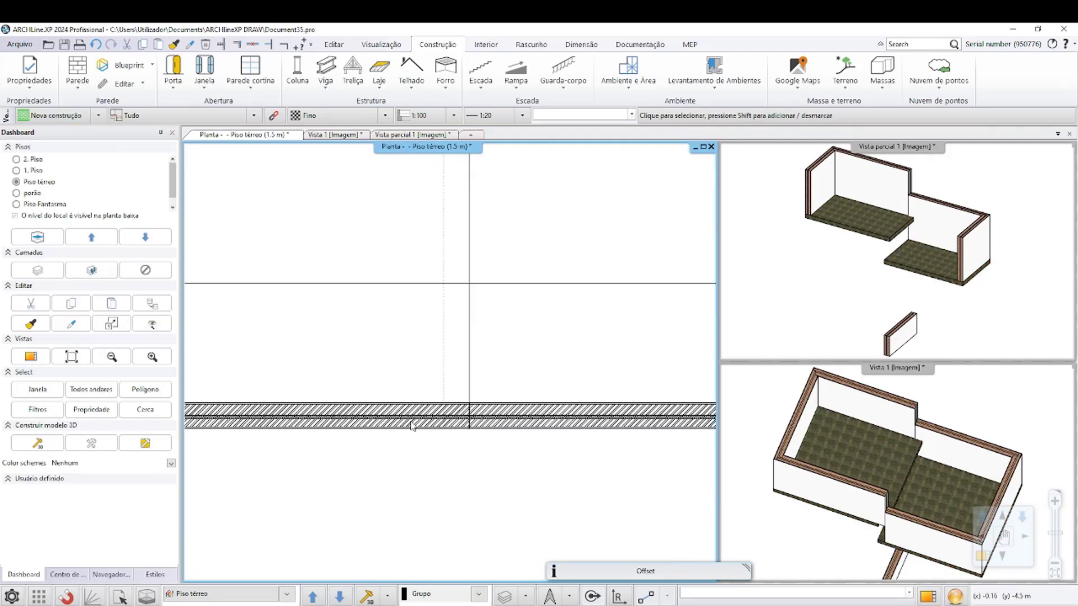
scroll(618, 360, "up", 2)
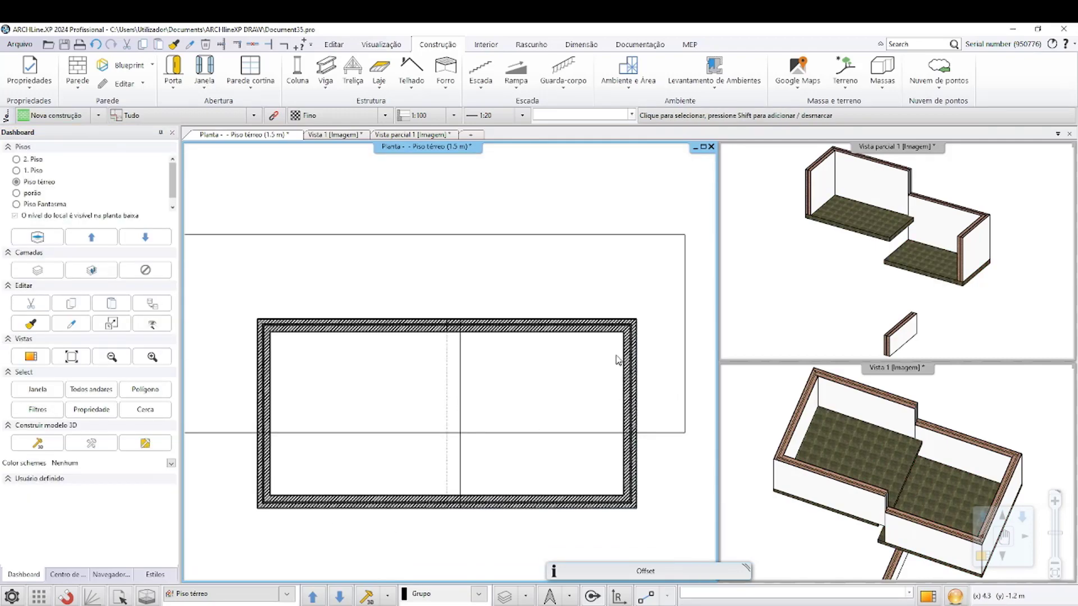
Step down to Piso Fantasma and back to Piso térreo, centre the plan, and make the partial 3D view the main view
left_click(341, 597)
left_click(313, 597)
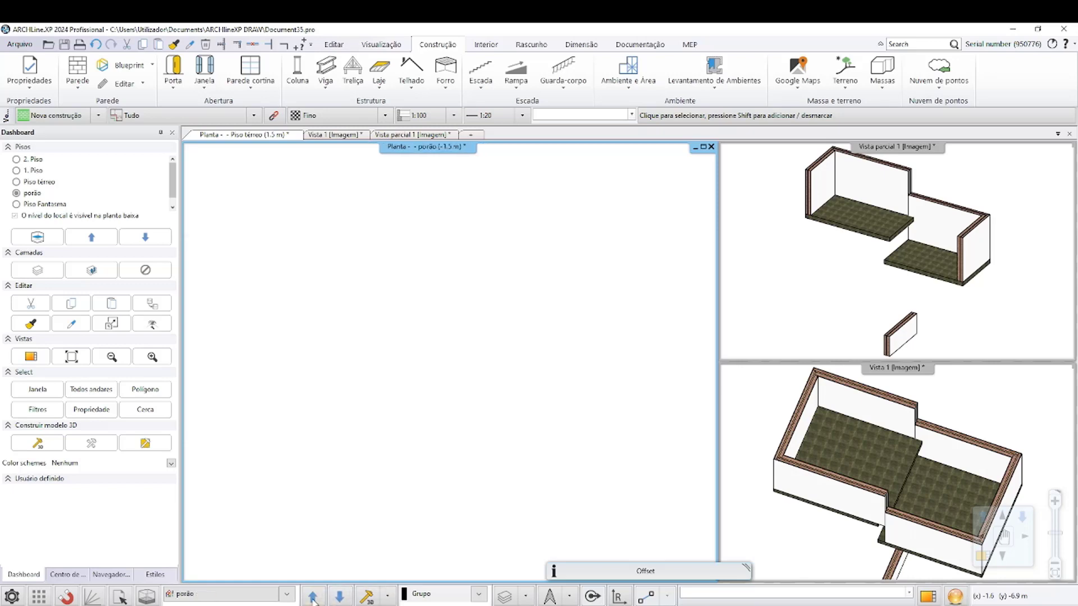
middle_click_drag(470, 406, 499, 349)
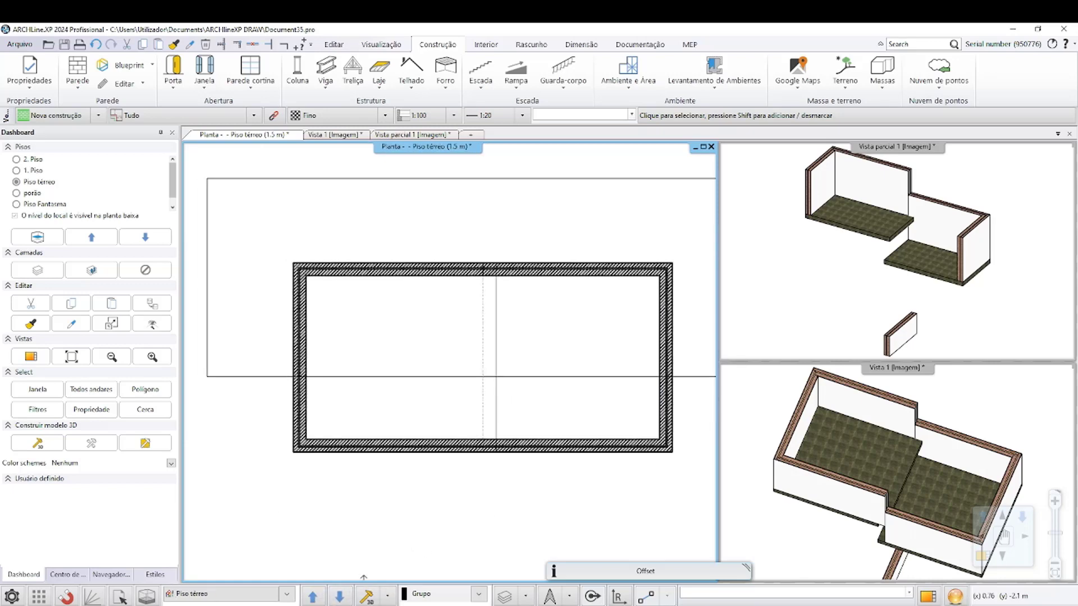
left_click(413, 135)
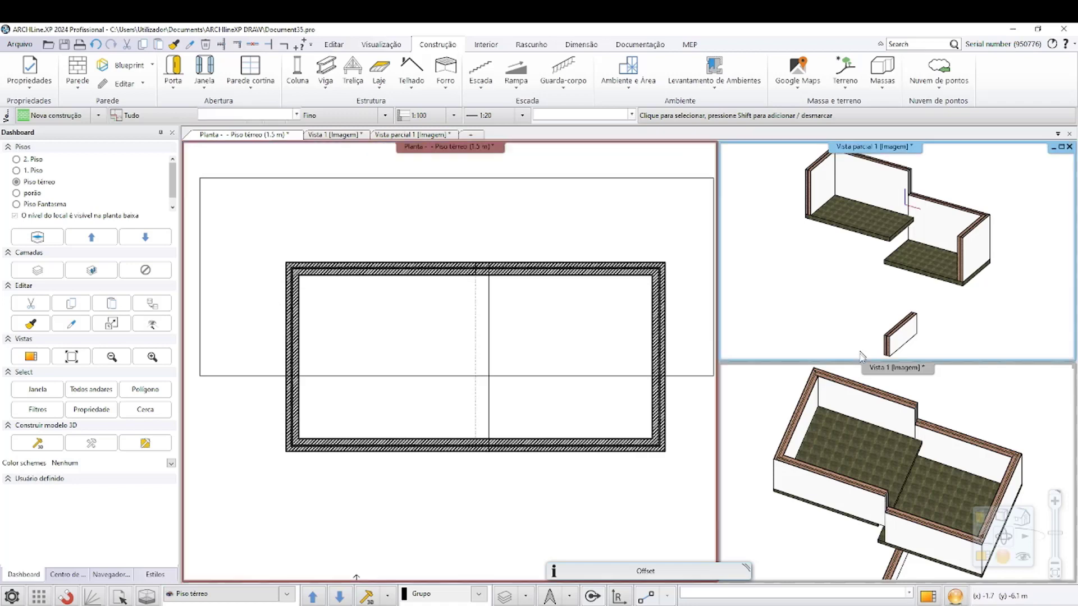
Select the small separate wall in 3D, then cancel the Move it started
middle_click_drag(440, 441, 410, 418)
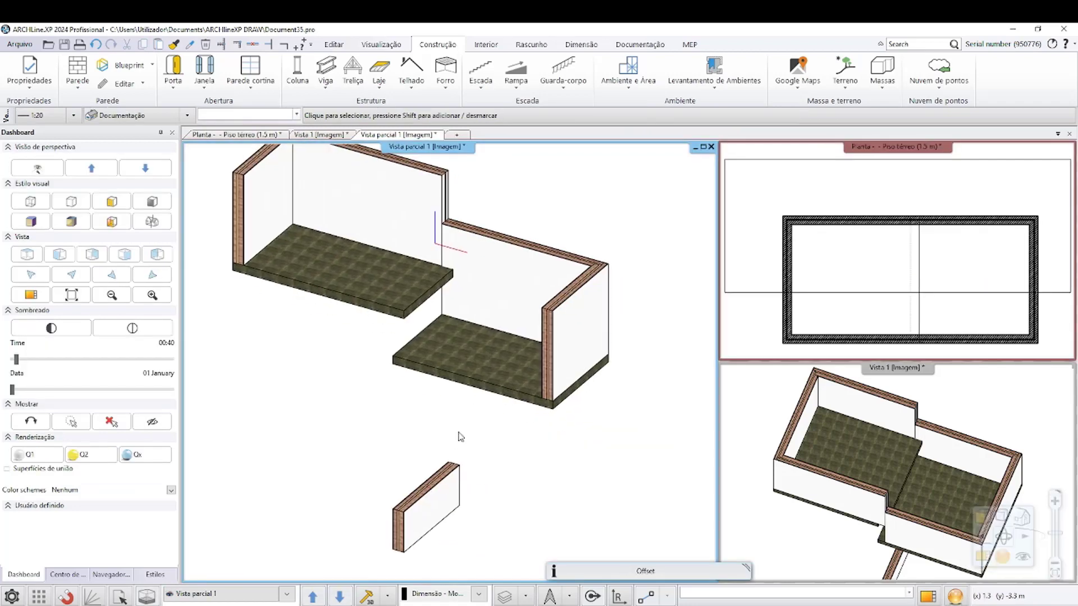
left_click(422, 507)
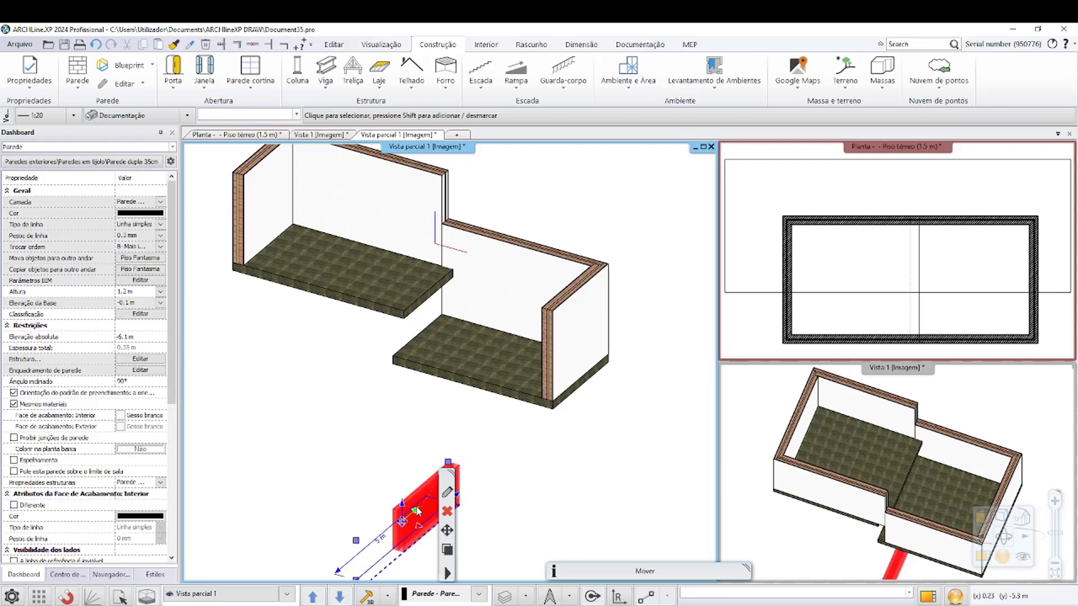
left_click(417, 511)
middle_click_drag(419, 566, 439, 484)
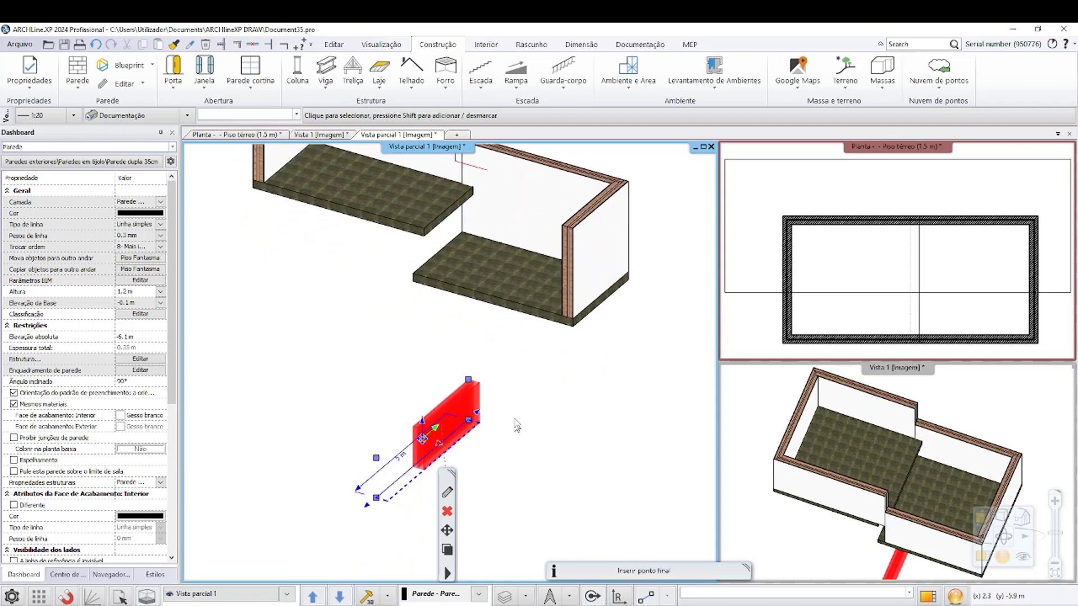
key("Escape")
Set the wall's Elevação da Base to 5.9 m and deselect it
left_click(52, 305)
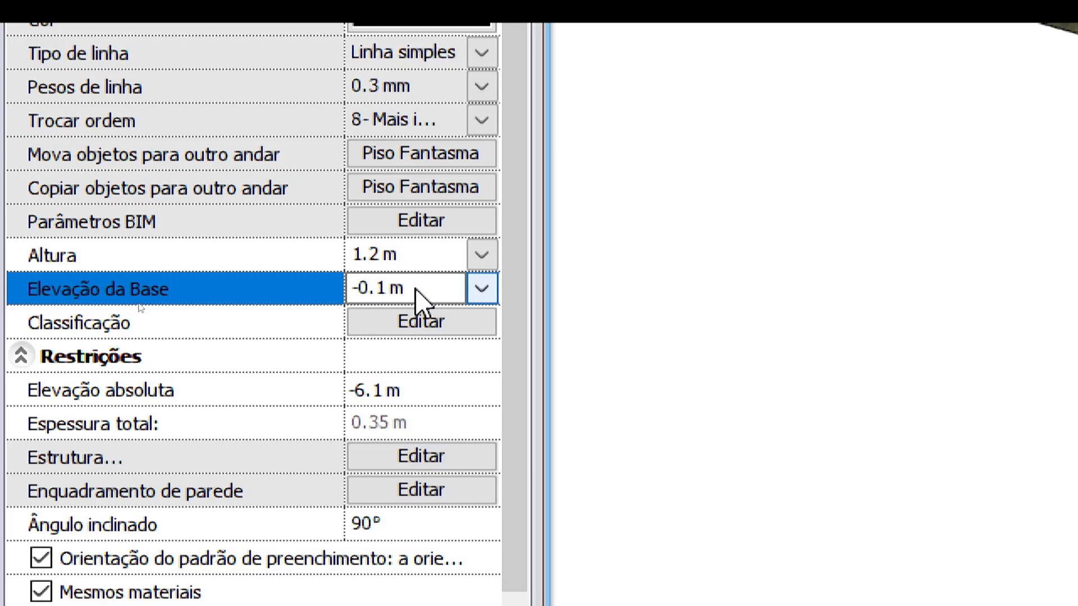
left_click(415, 290)
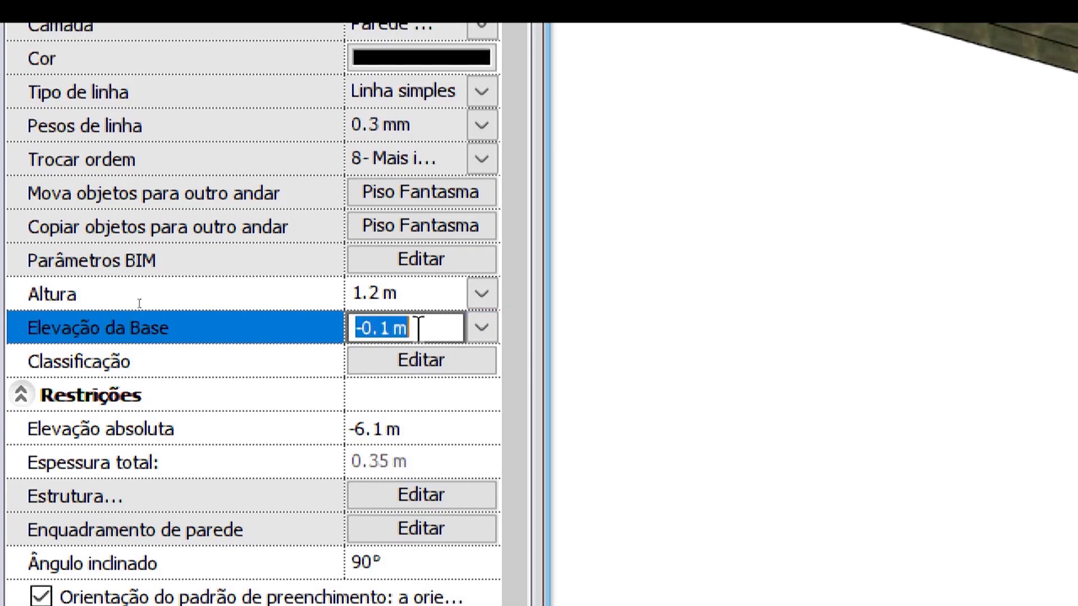
type("5.9")
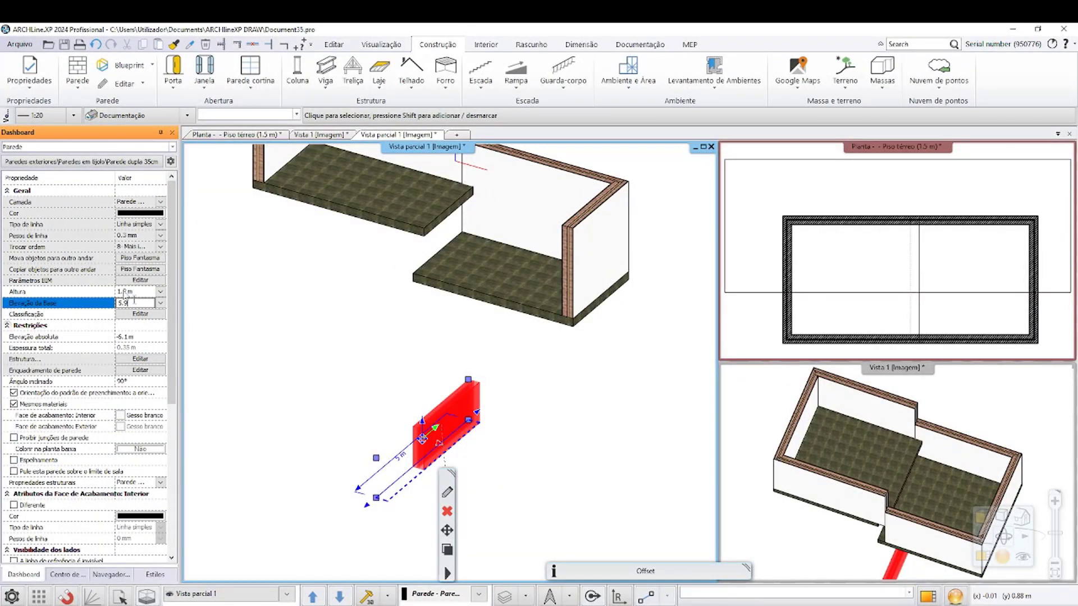
left_click(141, 338)
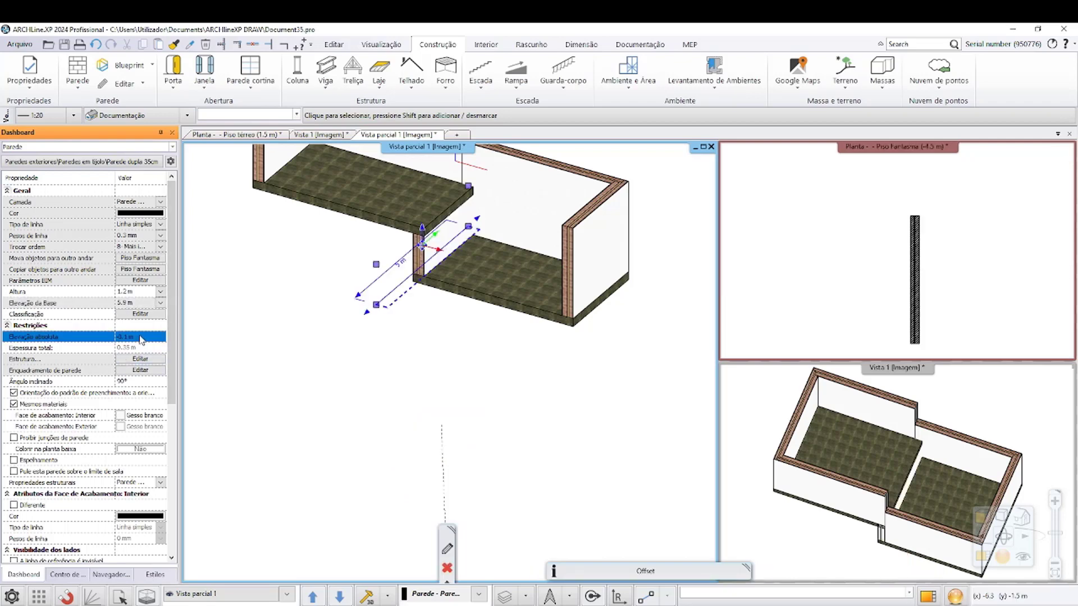
left_click(434, 328)
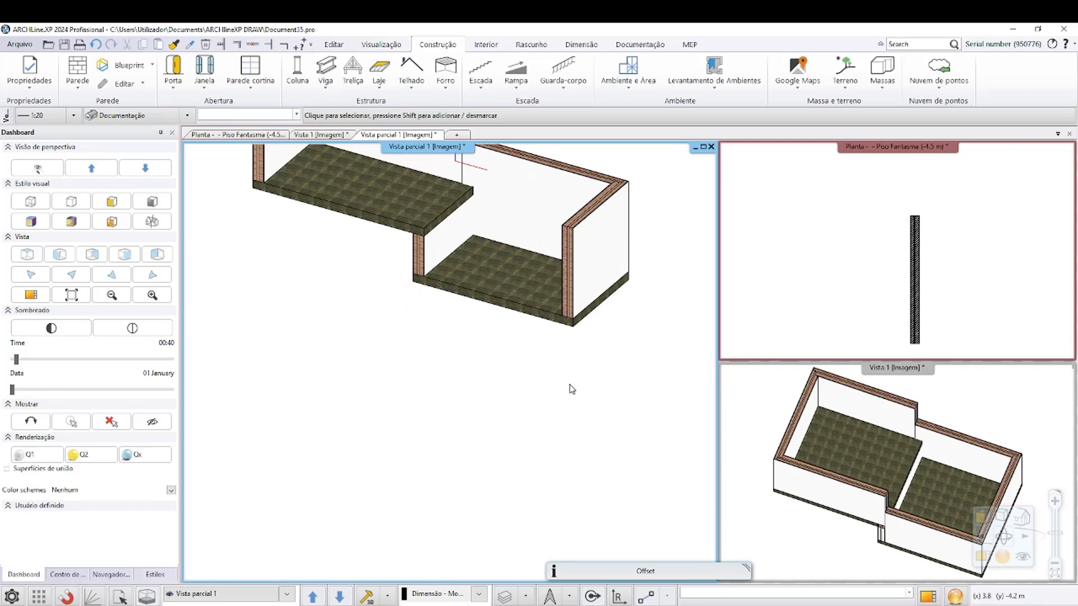
In Vista 1, snap the dividing wall's end node onto the outer wall's endpoint
left_click(944, 453)
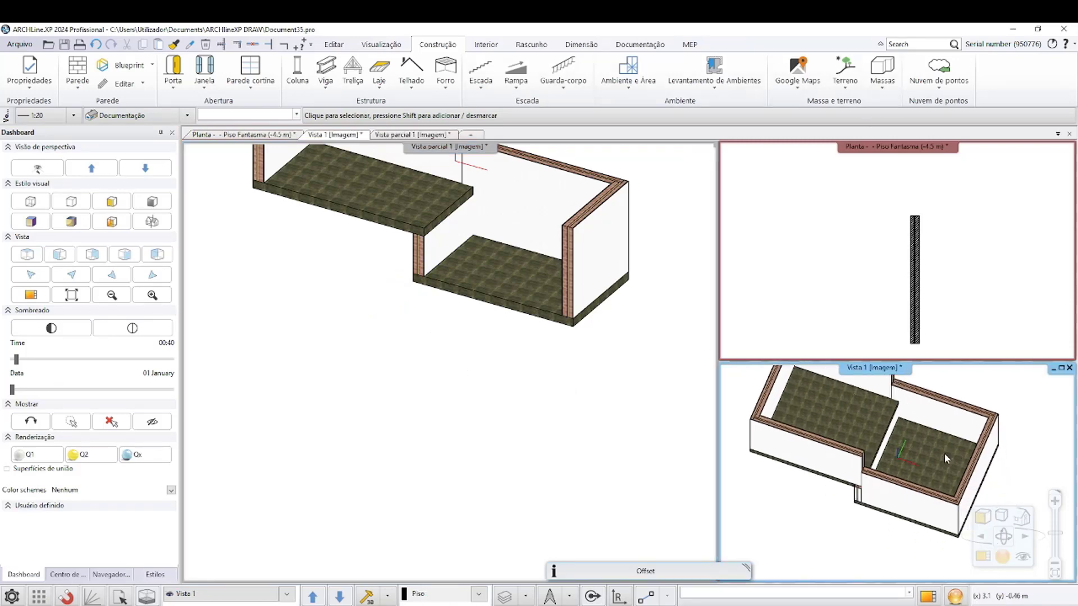
middle_click_drag(944, 453, 860, 478)
scroll(929, 533, "up", 3)
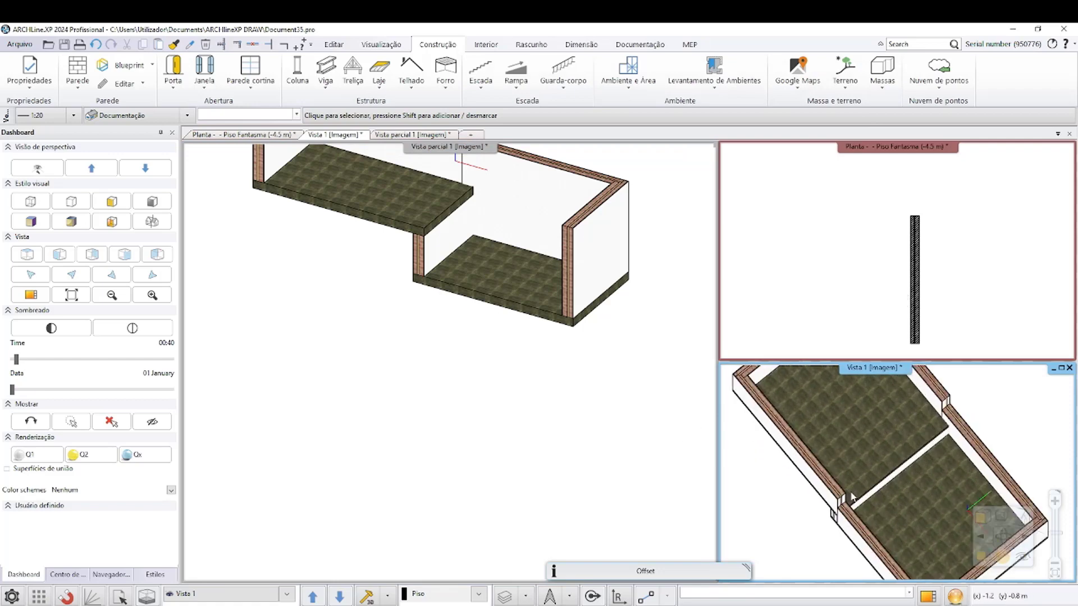
scroll(933, 482, "up", 3)
left_click(911, 430)
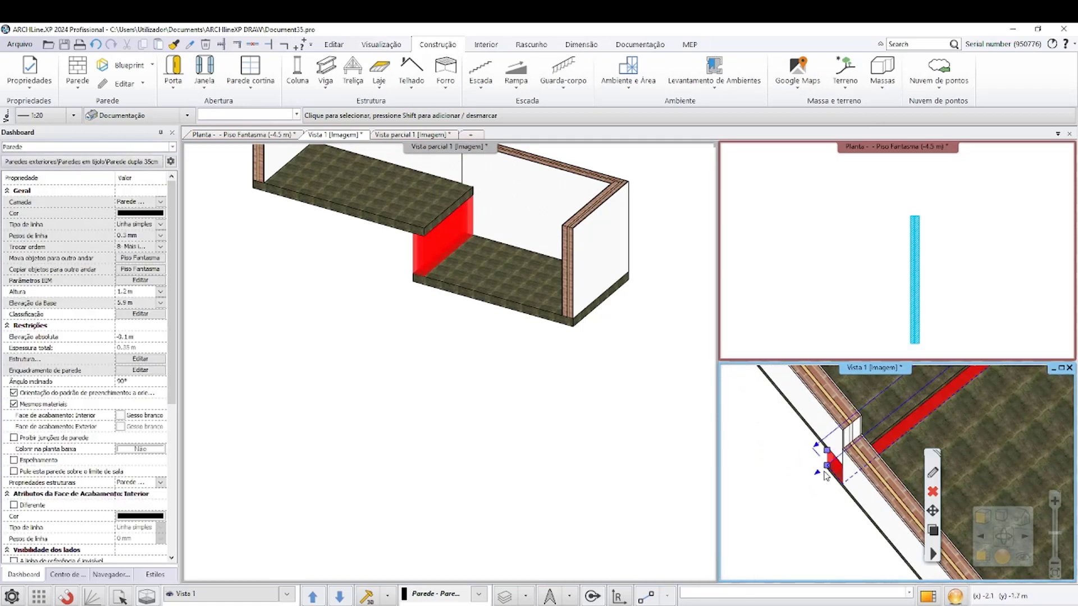
left_click(822, 468)
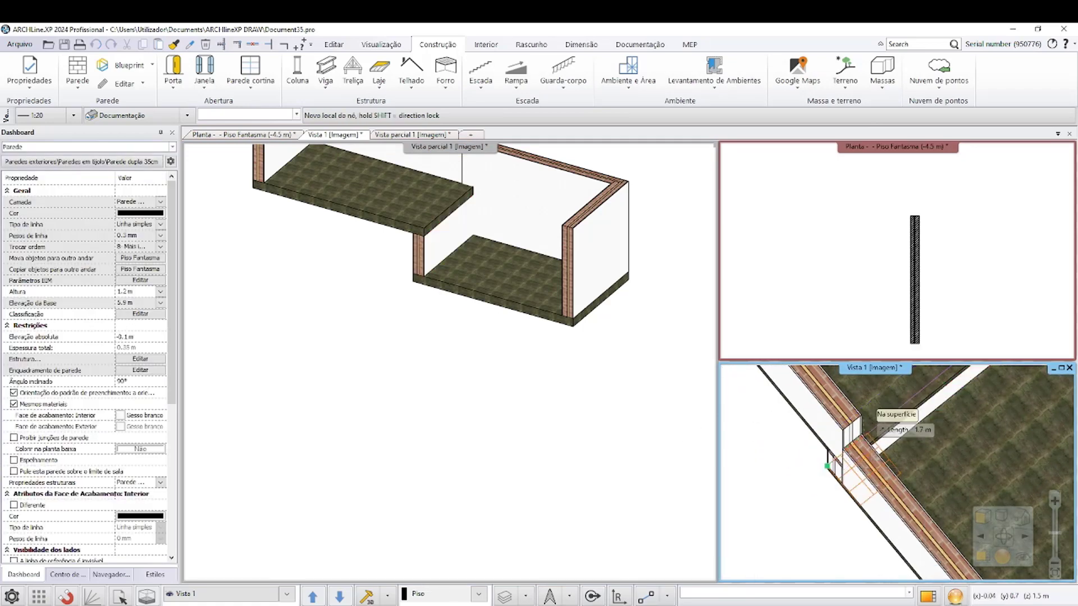
left_click(861, 416)
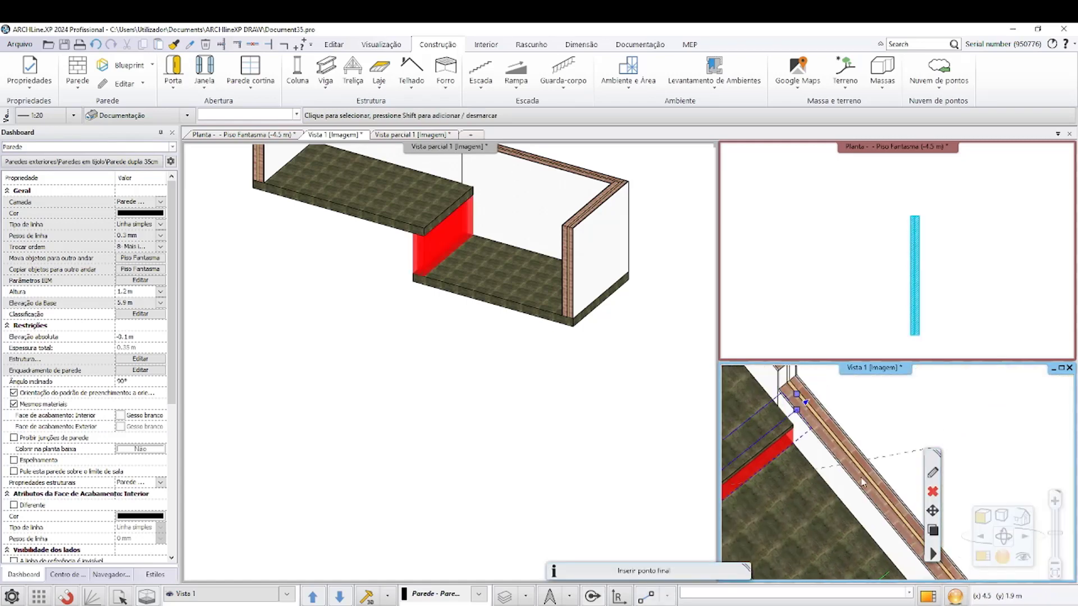
left_click(806, 404)
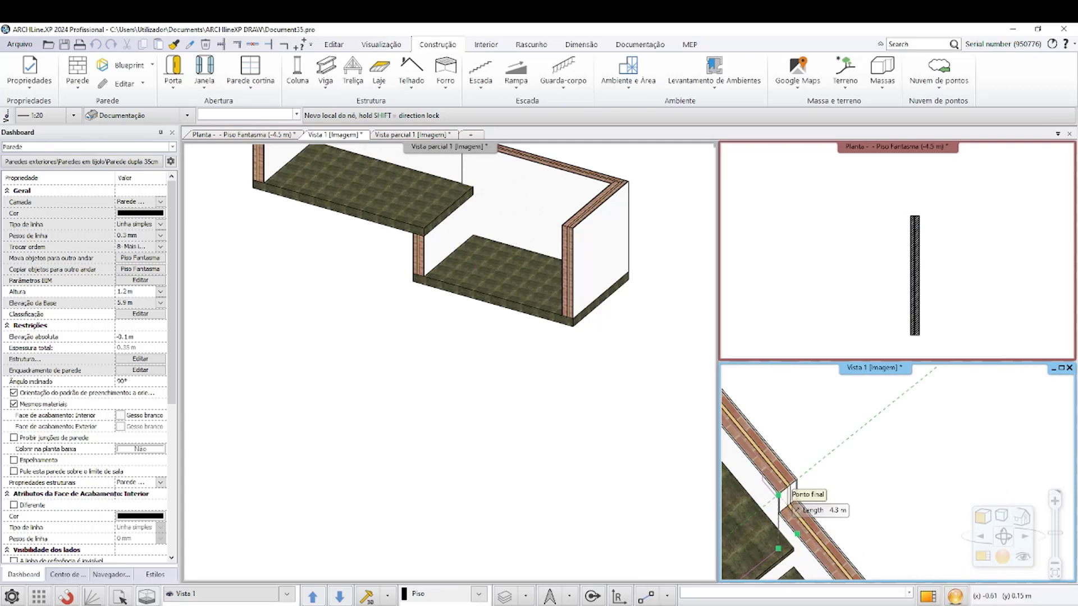
left_click(792, 487)
left_click(896, 428)
mouse_move(896, 428)
middle_mouse_down()
mouse_move(920, 410)
mouse_move(902, 471)
mouse_move(938, 455)
middle_mouse_up()
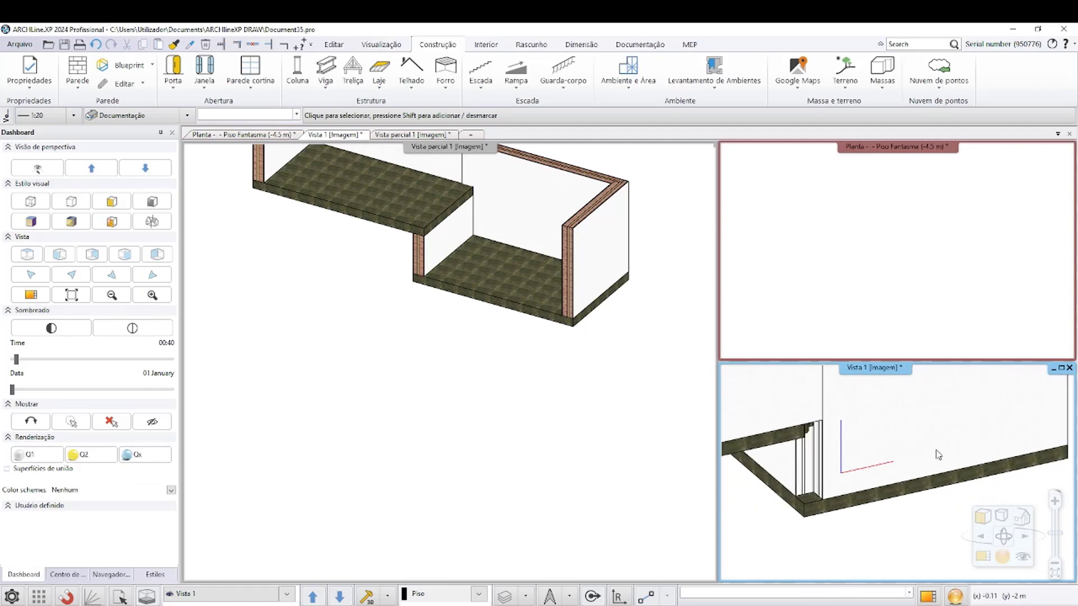
Try trimming the dividing wall against the outer wall, cancel, and undo to restore the raised wall
left_click(77, 67)
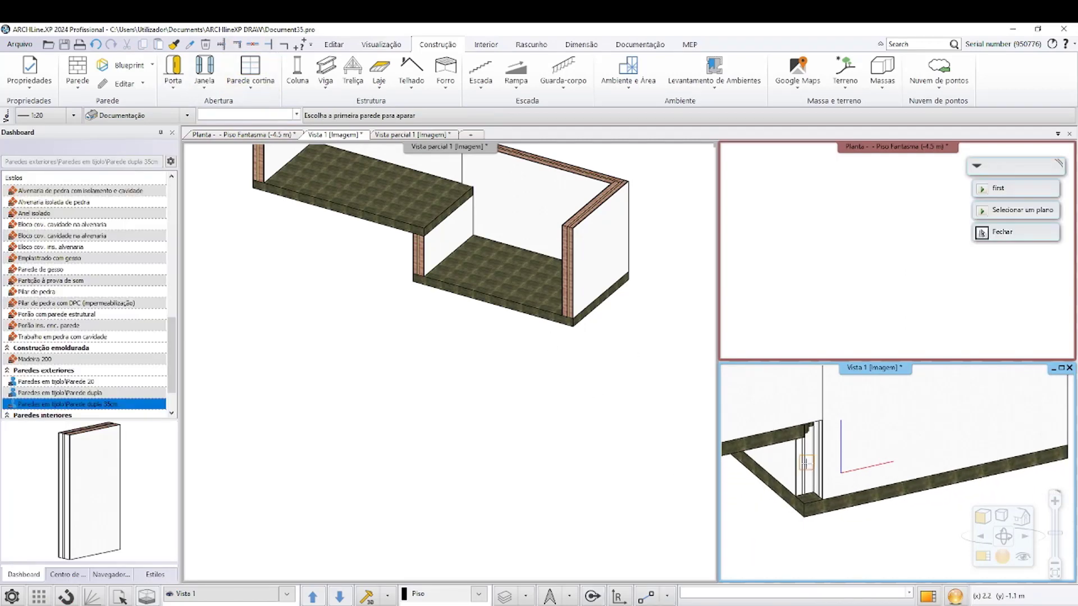
left_click(880, 461)
left_click(602, 340)
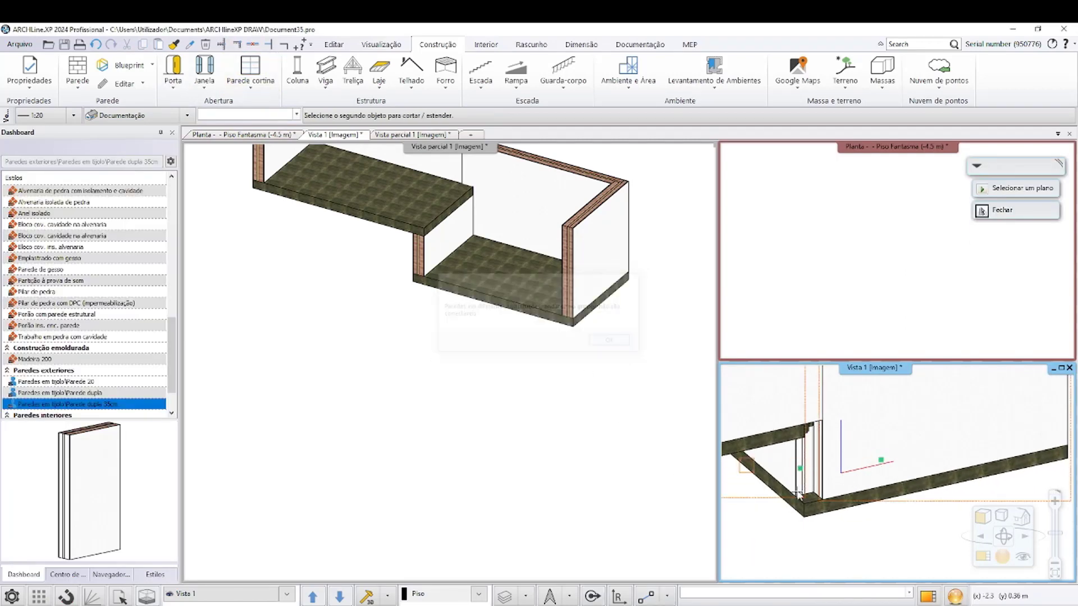
key("Escape")
mouse_move(873, 505)
middle_mouse_down()
mouse_move(859, 510)
mouse_move(874, 468)
middle_mouse_up()
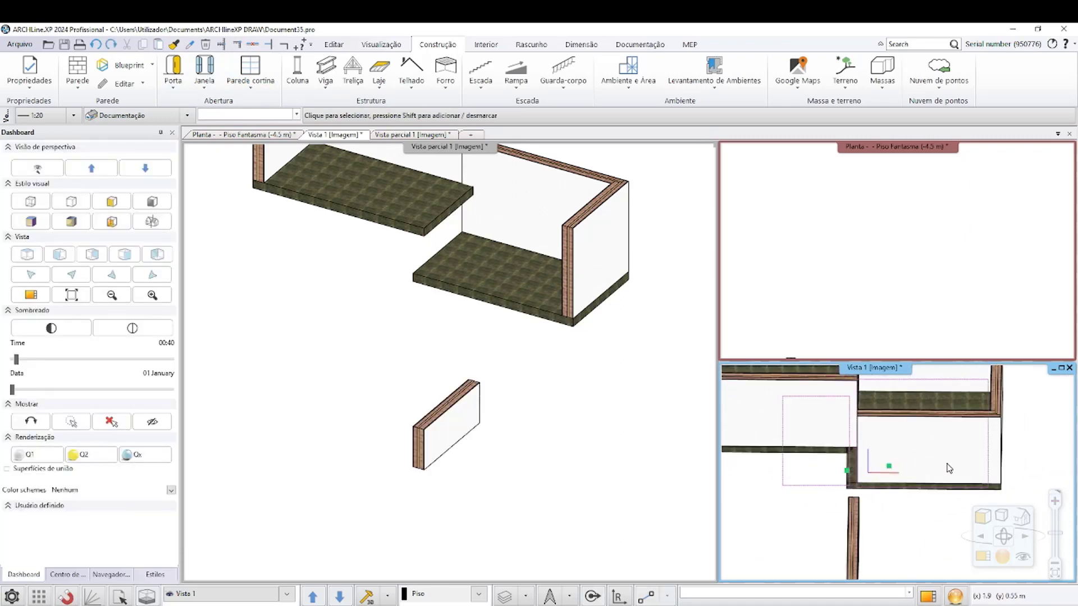
key("ctrl+z")
mouse_move(865, 471)
middle_mouse_down()
mouse_move(806, 552)
mouse_move(812, 530)
mouse_move(834, 528)
middle_mouse_up()
Make Vista 1 the main view and review the model in orbit and front elevation
left_click(369, 598)
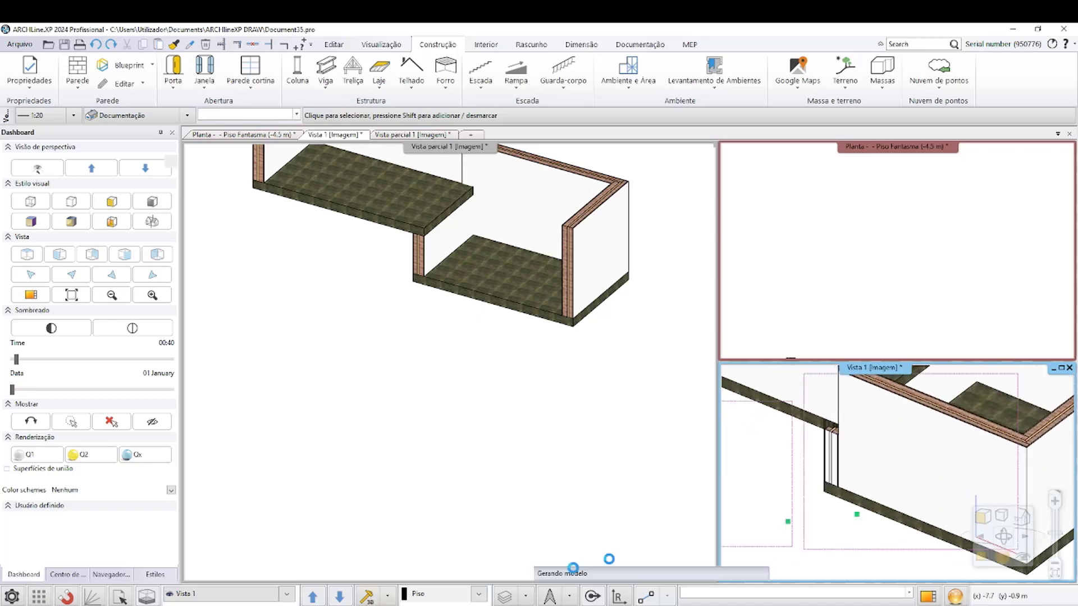
left_click(949, 561)
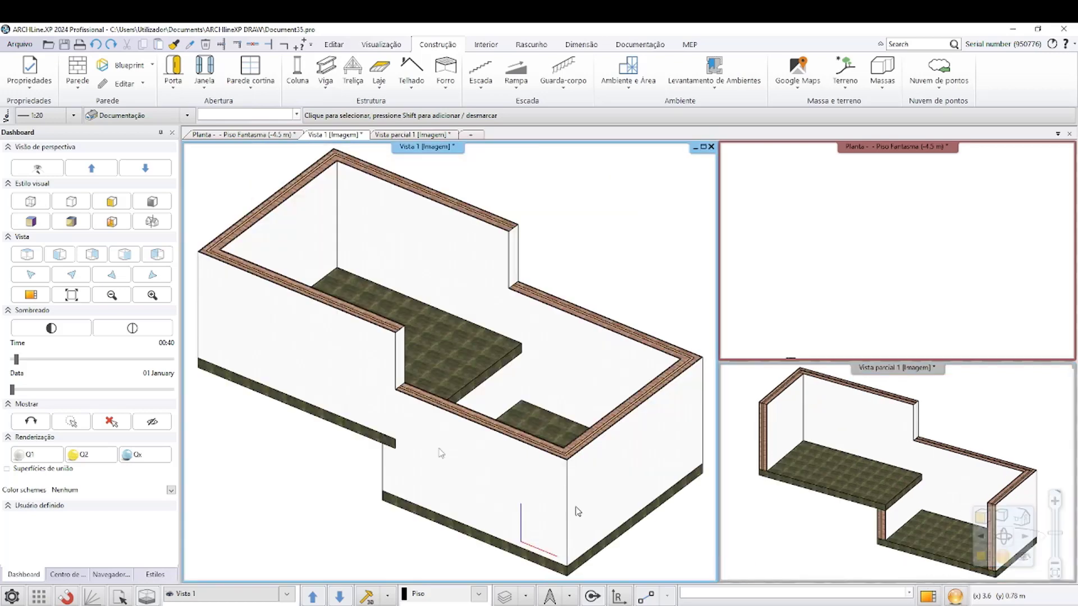
mouse_move(449, 455)
middle_mouse_down()
mouse_move(455, 387)
mouse_move(403, 369)
middle_mouse_up()
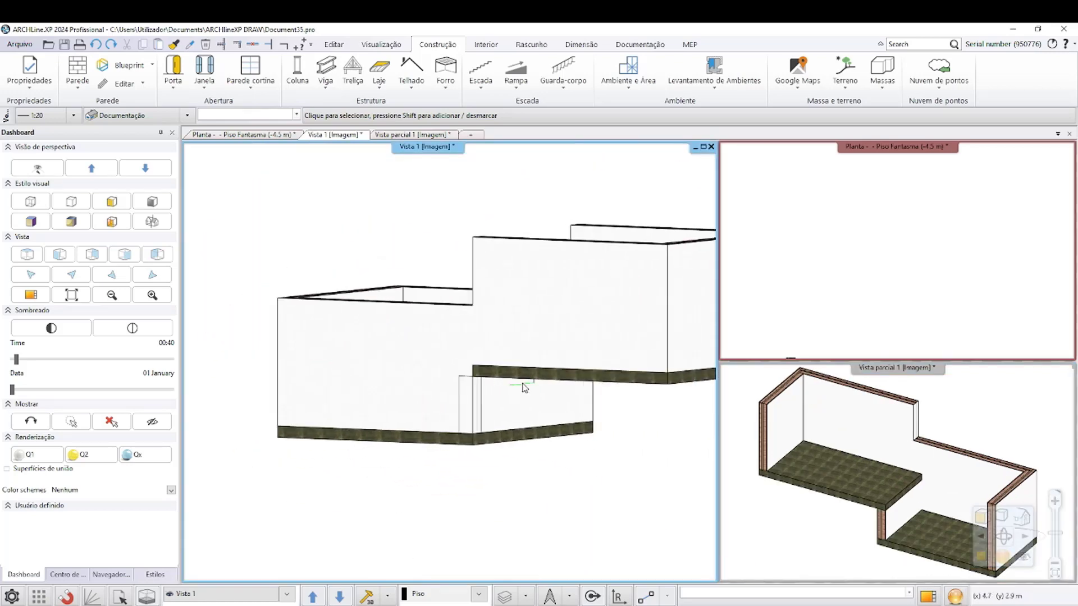
left_click(337, 597)
mouse_move(567, 335)
middle_mouse_down()
mouse_move(437, 399)
mouse_move(481, 390)
middle_mouse_up()
Bring the floor plan back to the main area showing Piso térreo, with a final 3D orbit
left_click(892, 252)
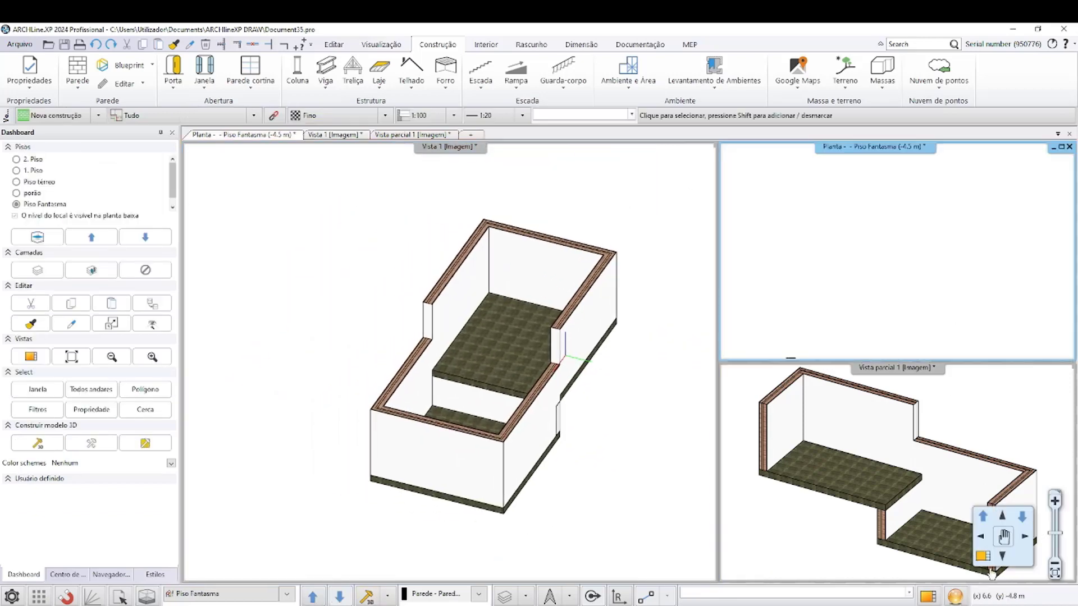
left_click(647, 390)
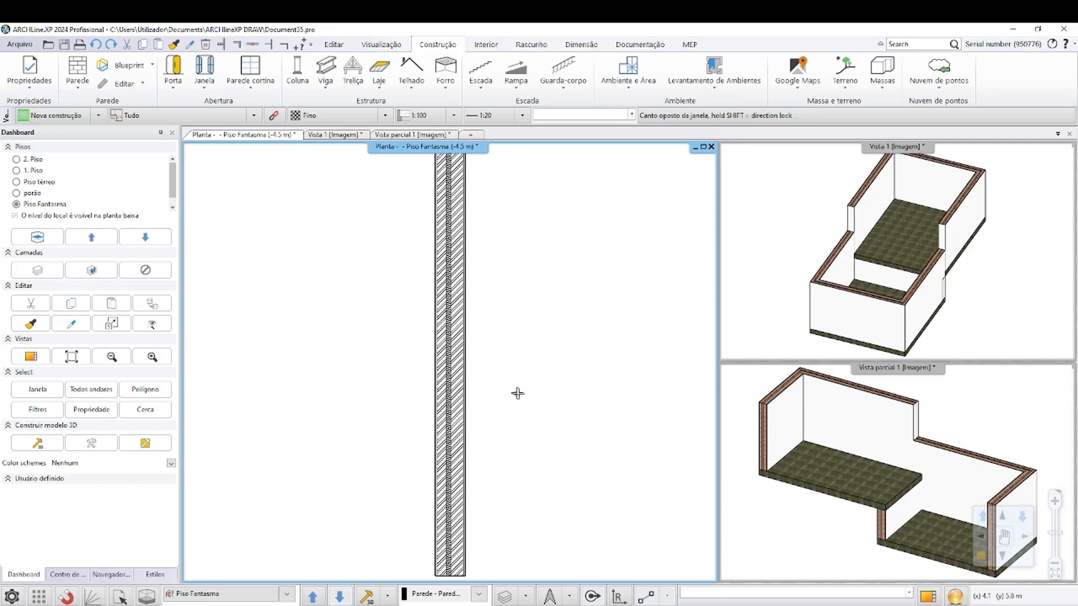
left_click(315, 597)
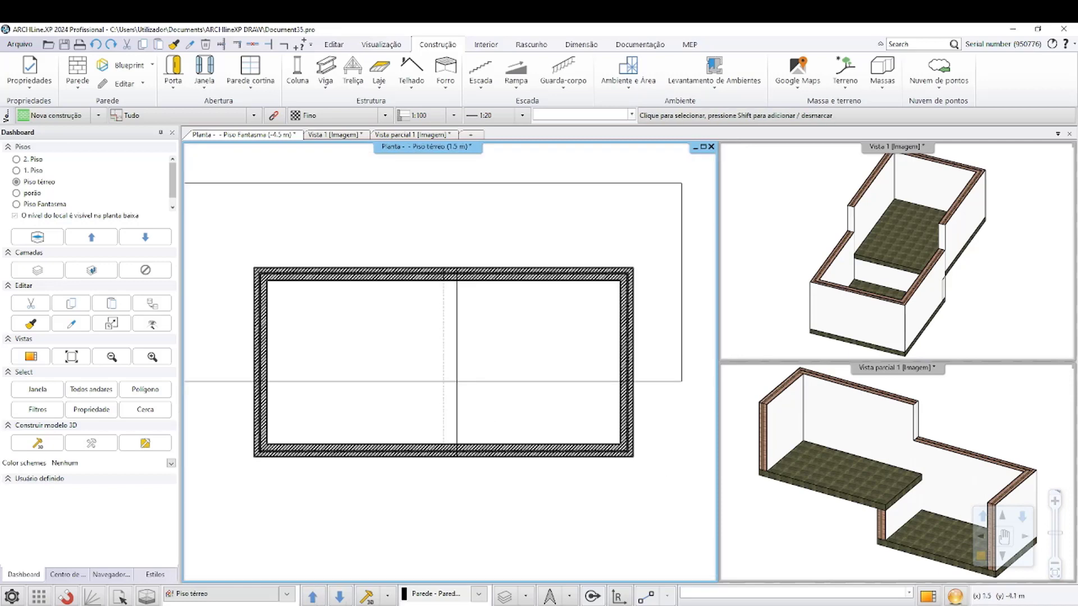
left_click_drag(803, 322, 981, 272)
left_click_drag(936, 430, 920, 433)
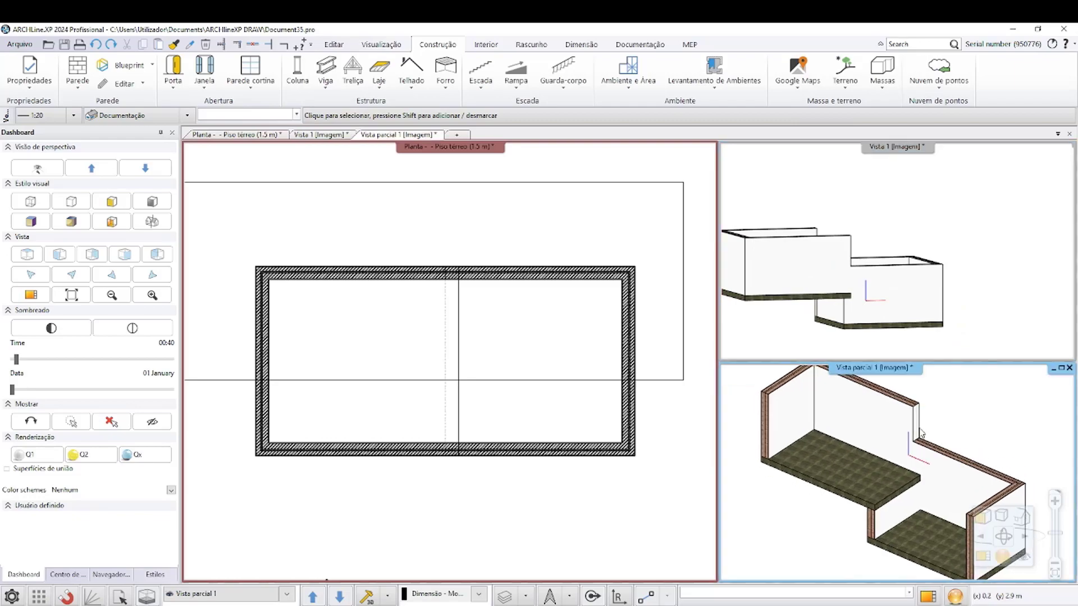